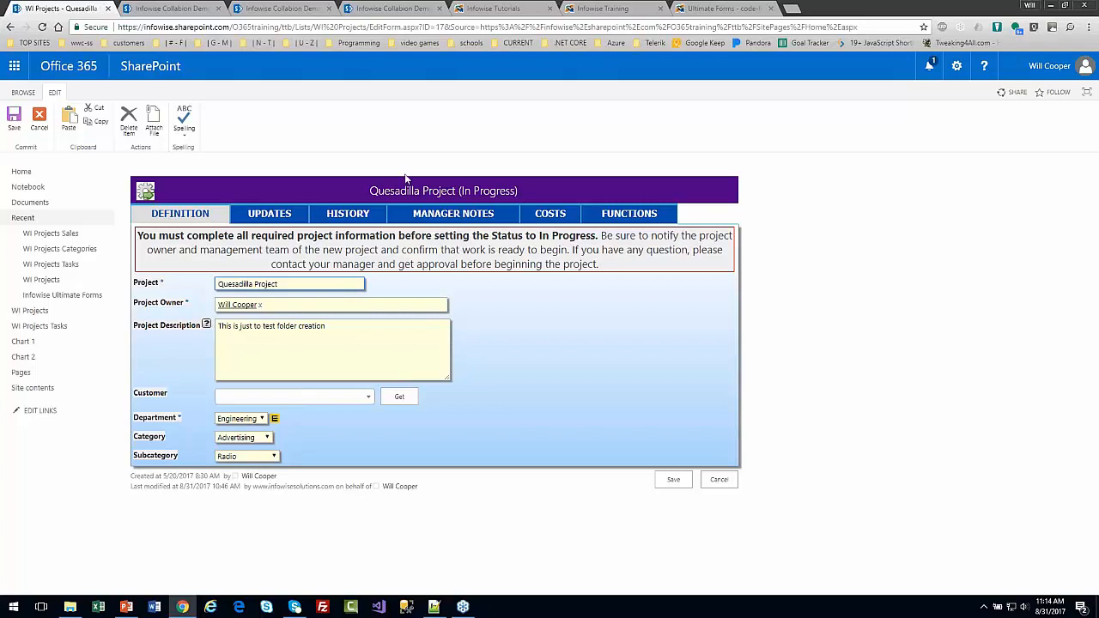
Step: Examine the Quesadilla Project form's header with project name and status, and its Updates section
drag(517, 190, 369, 191)
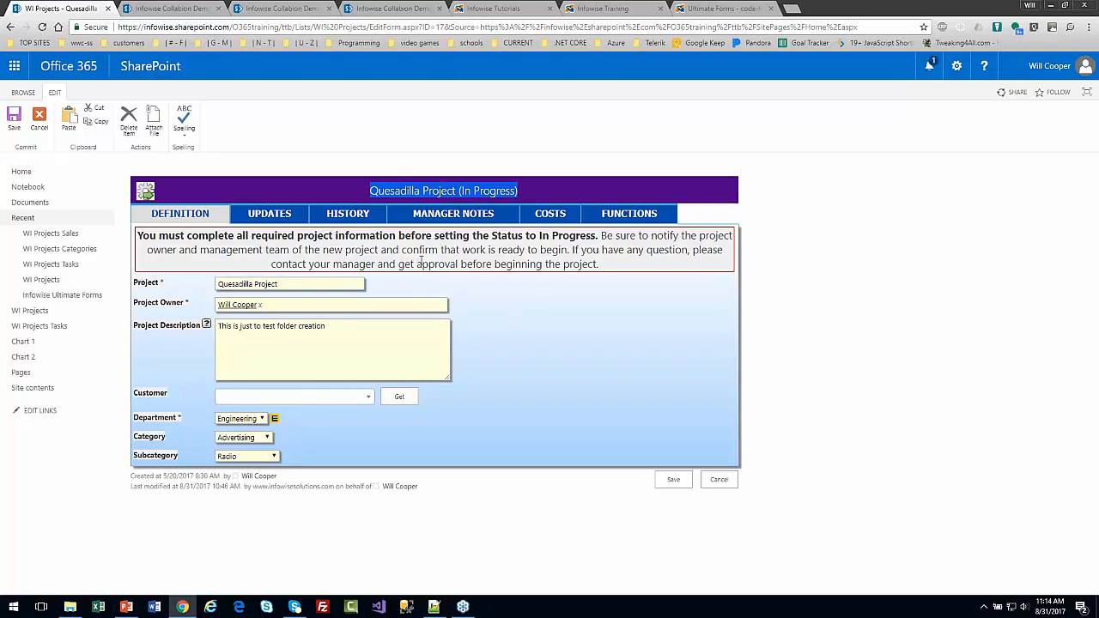
click(554, 191)
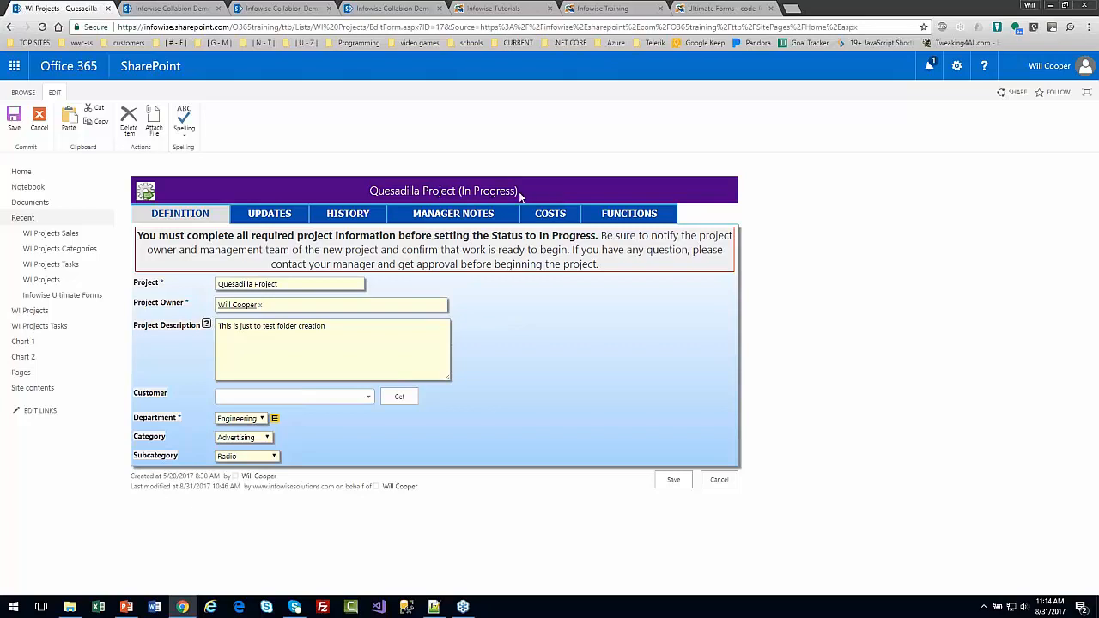
drag(519, 191, 363, 188)
click(336, 188)
click(257, 217)
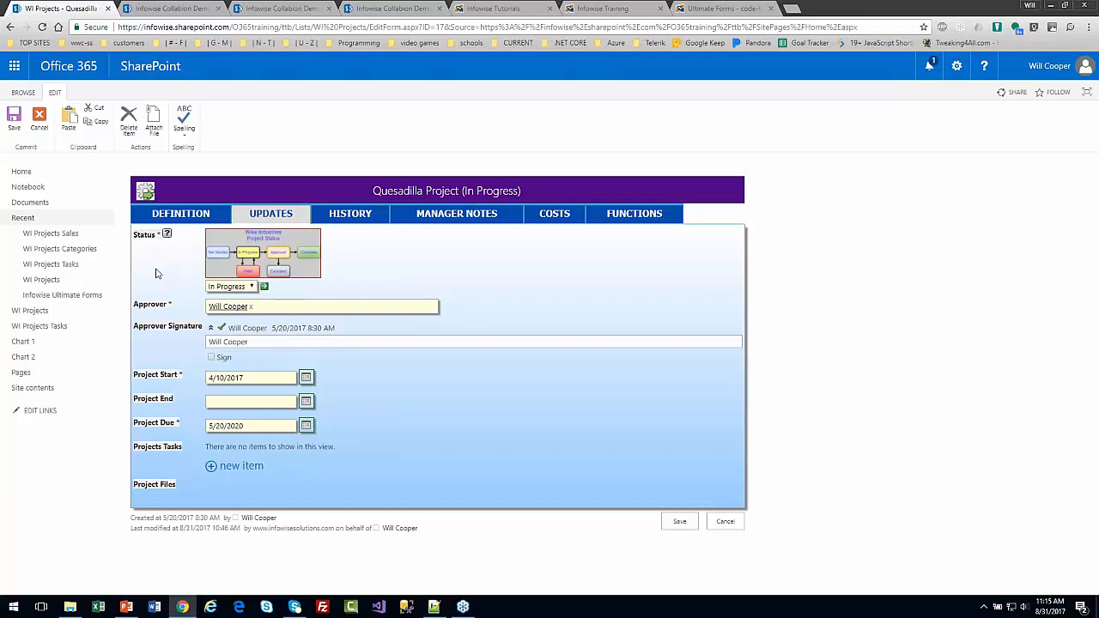
click(144, 219)
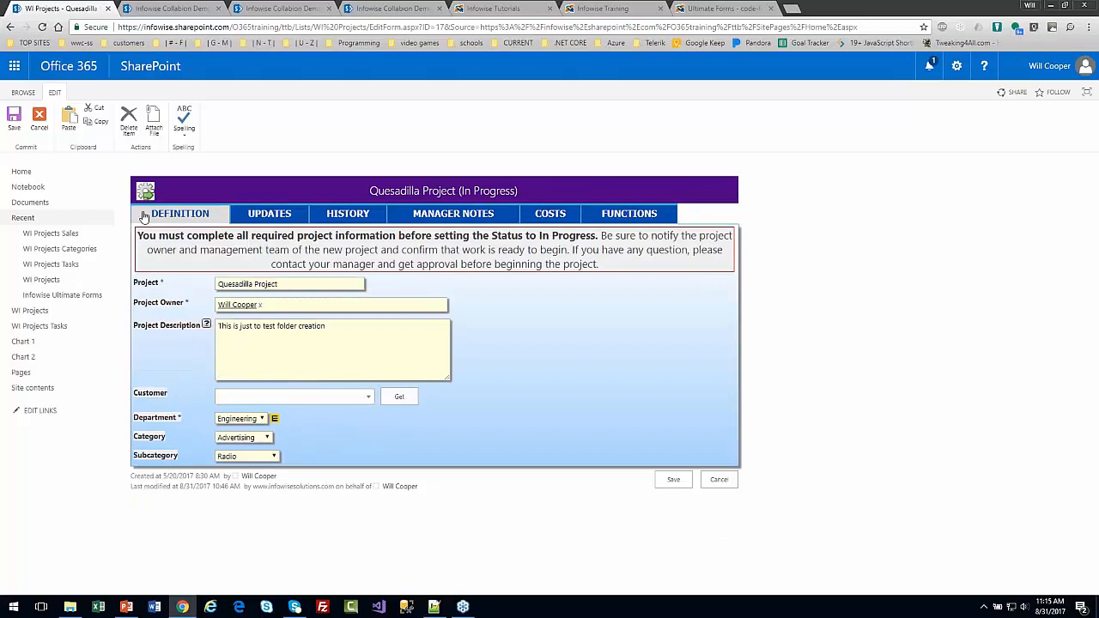
Step: Set the Quesadilla Project's Department to Training
click(261, 419)
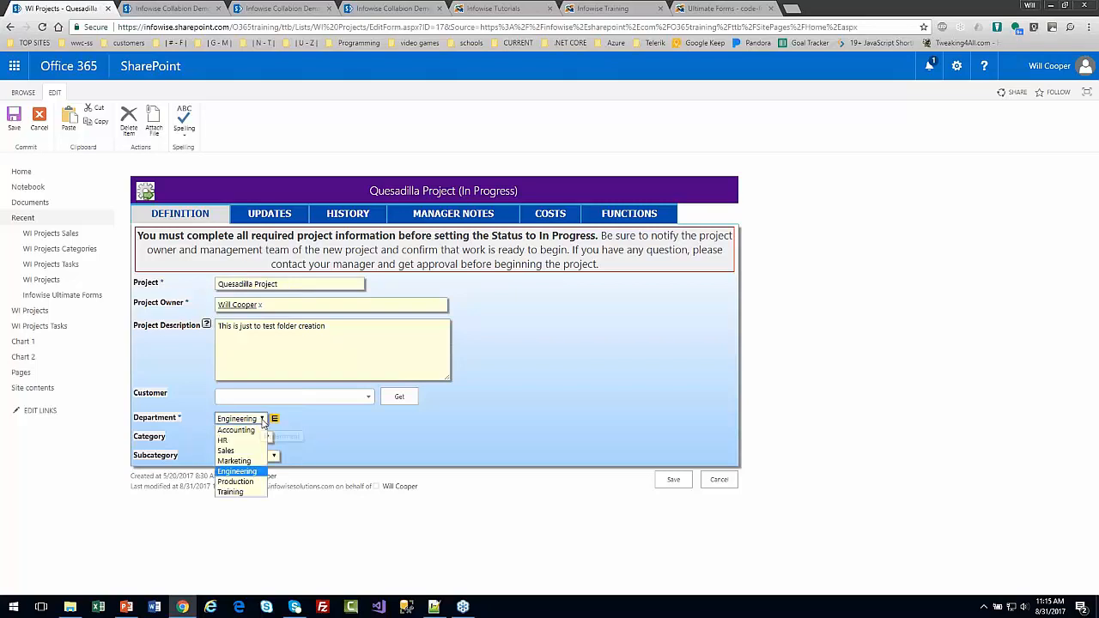
click(263, 491)
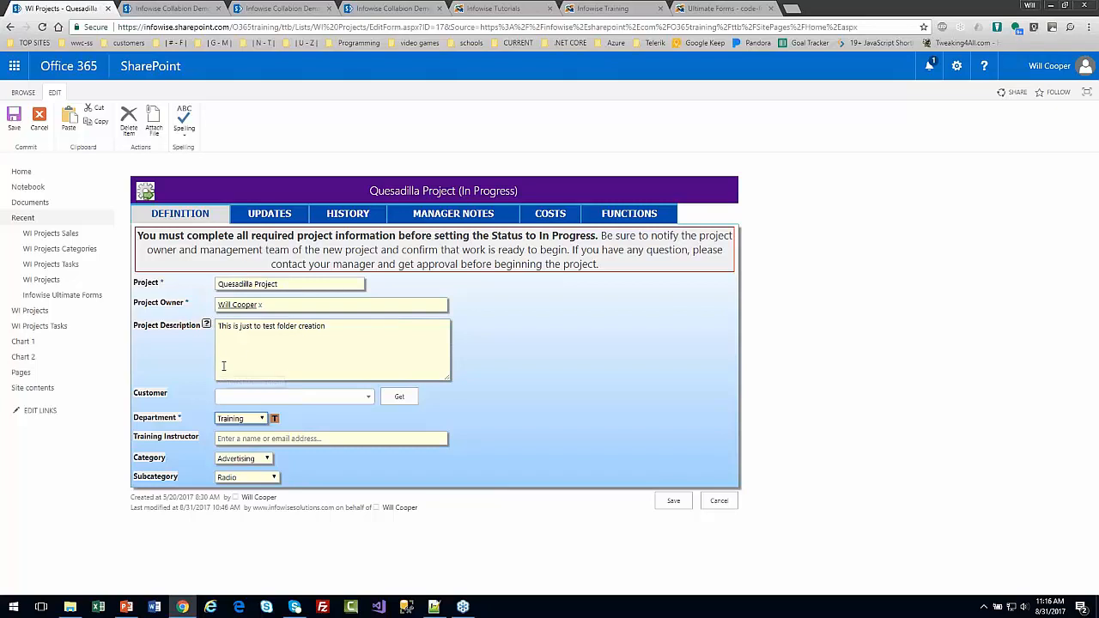
click(338, 326)
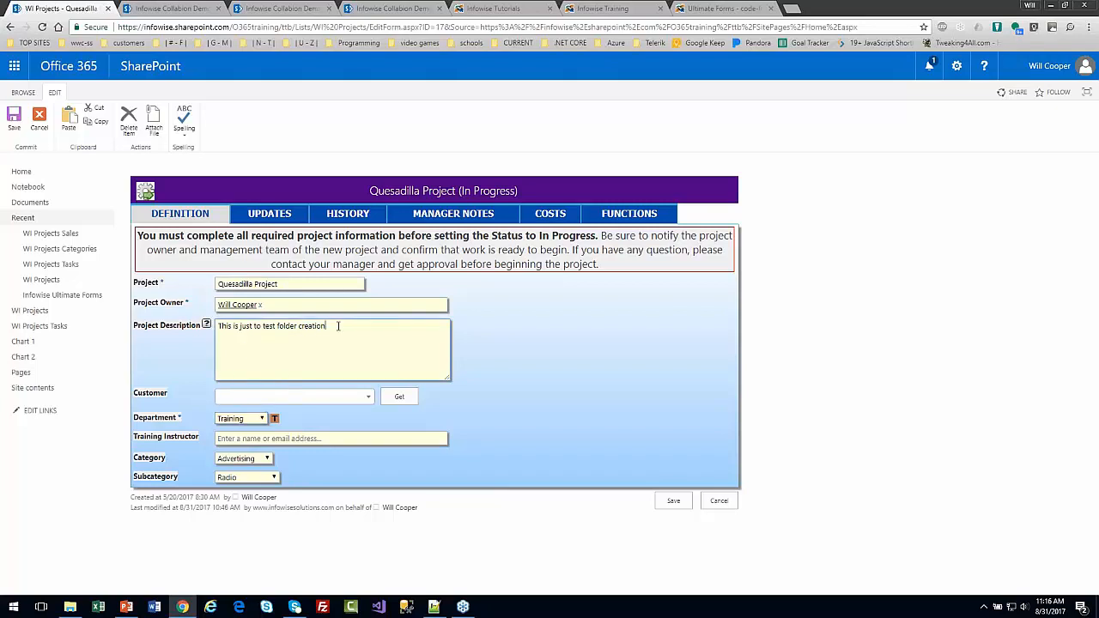
Step: Review the project's Updates section with its Status help text, and look through the History section
click(297, 218)
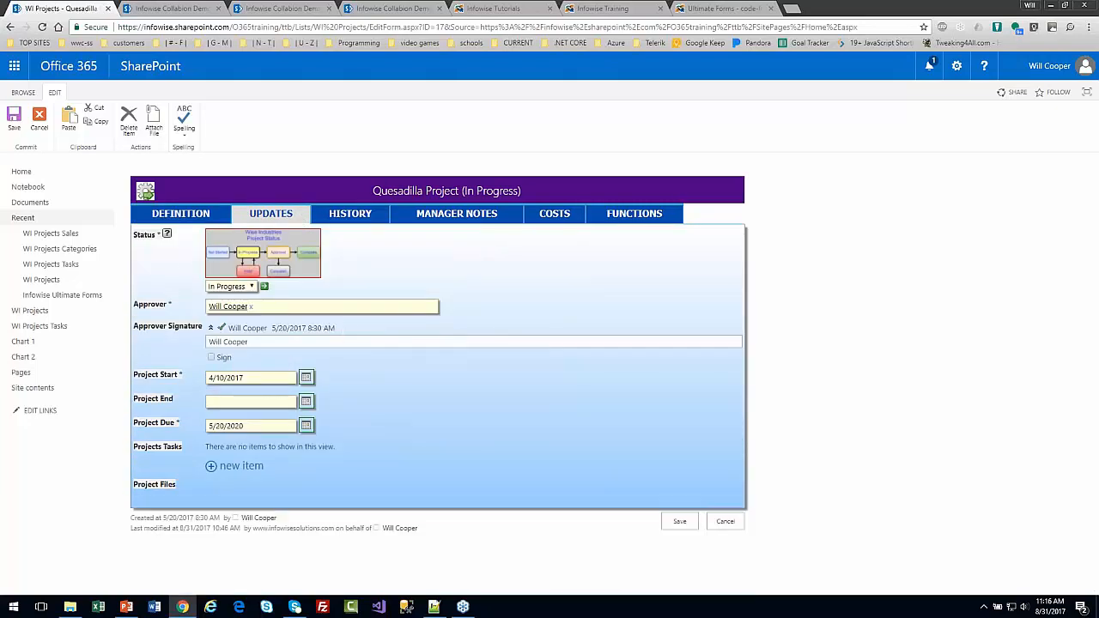
mouse_move(167, 236)
mouse_move(168, 236)
click(375, 215)
click(266, 221)
click(182, 215)
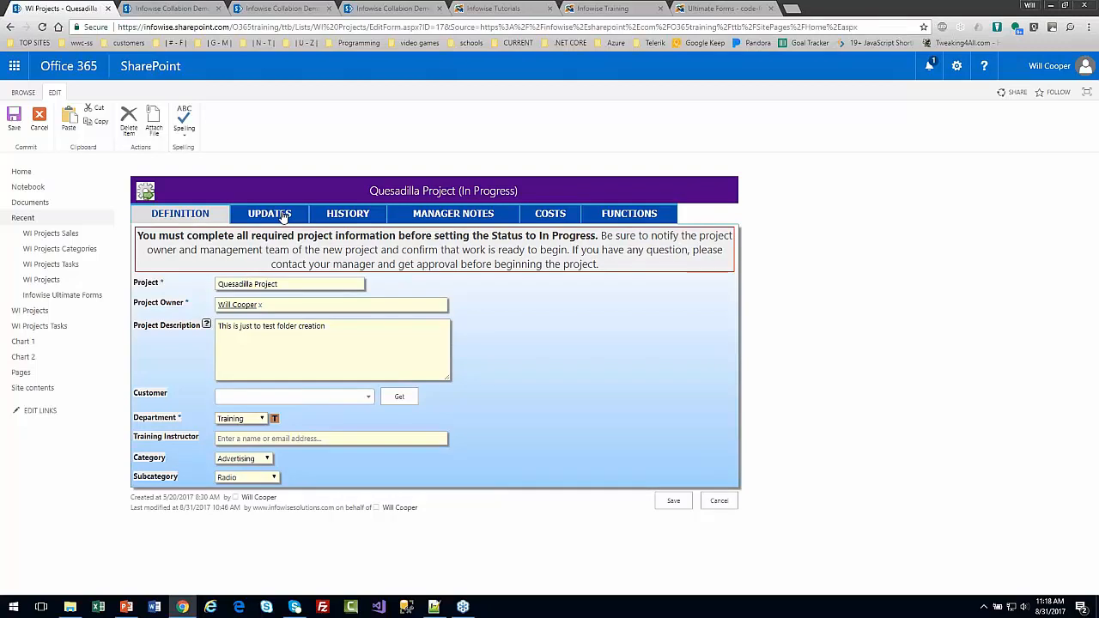
Step: Review the project form's Functions, Updates and History sections, including the status diagram, and close the form without saving
click(626, 215)
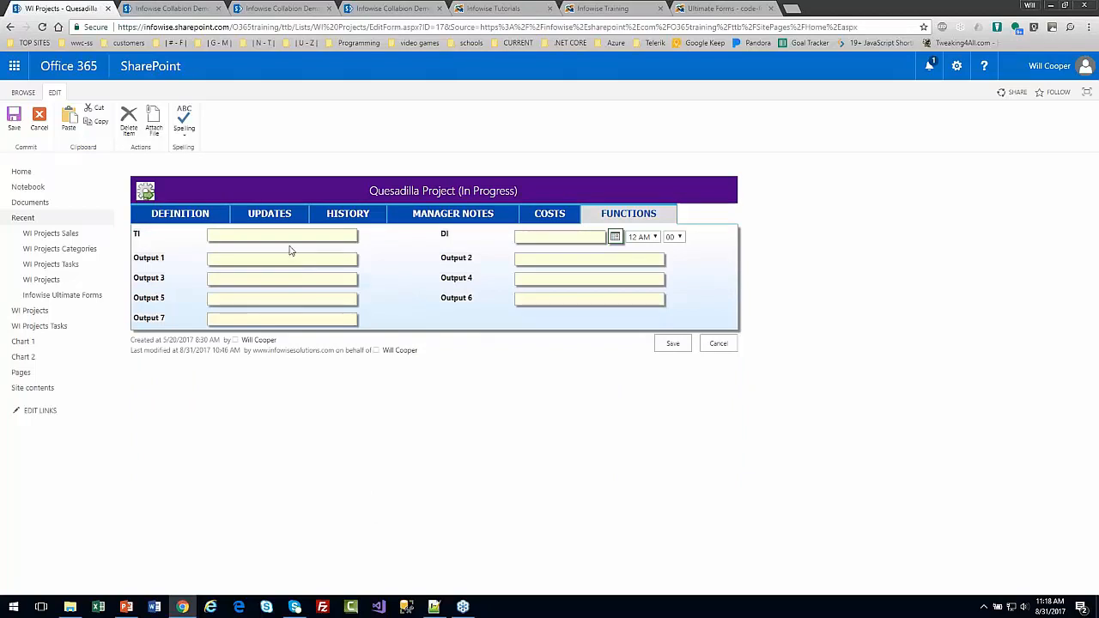
click(211, 216)
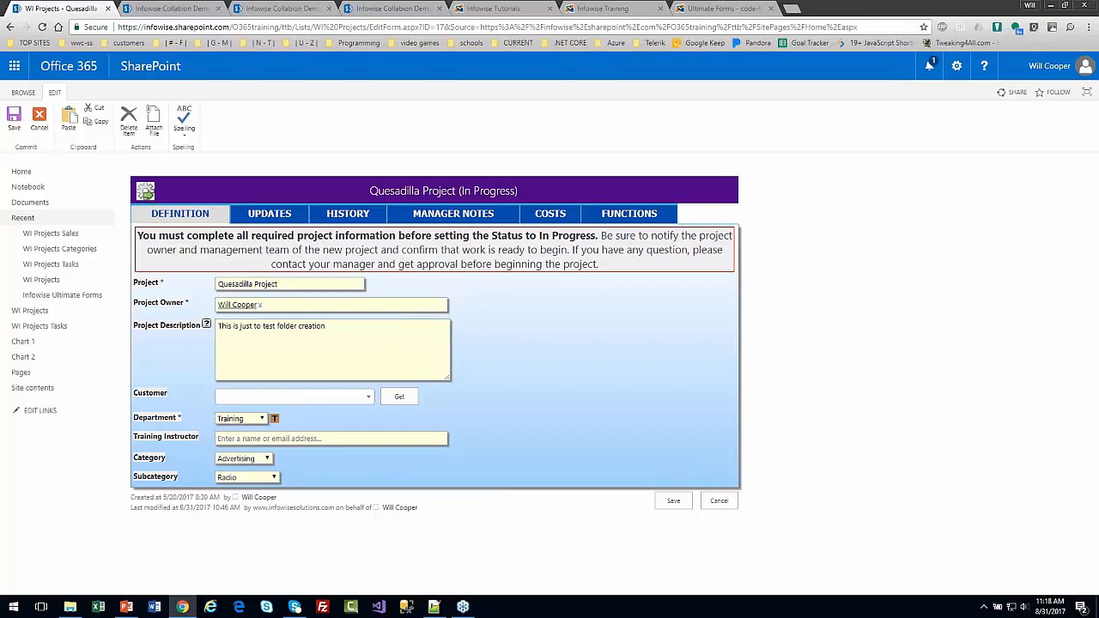
click(269, 214)
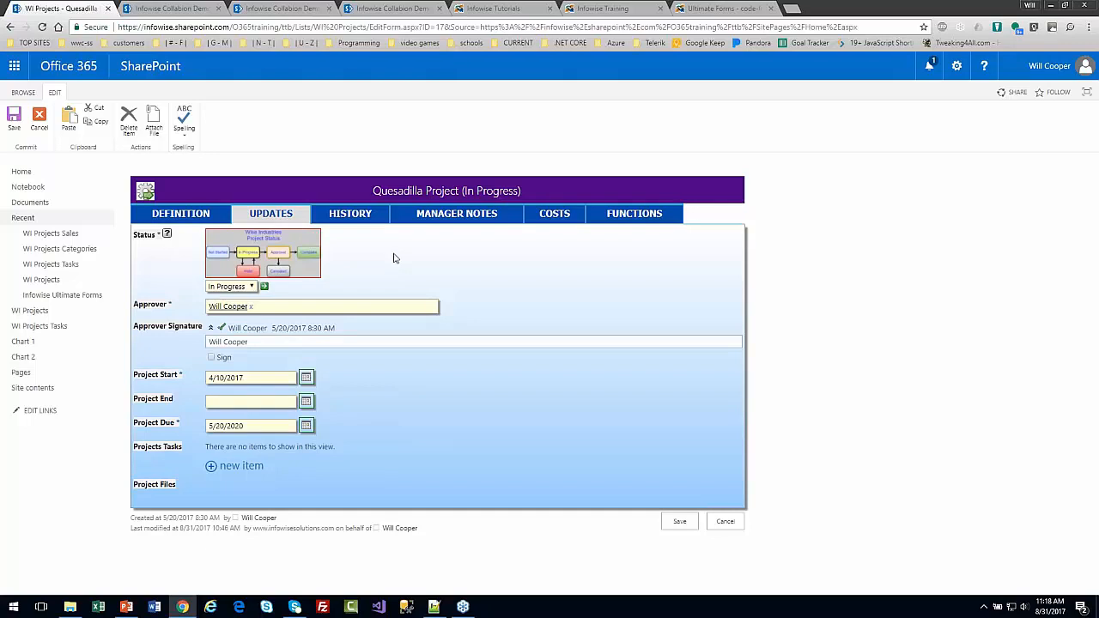
mouse_move(277, 262)
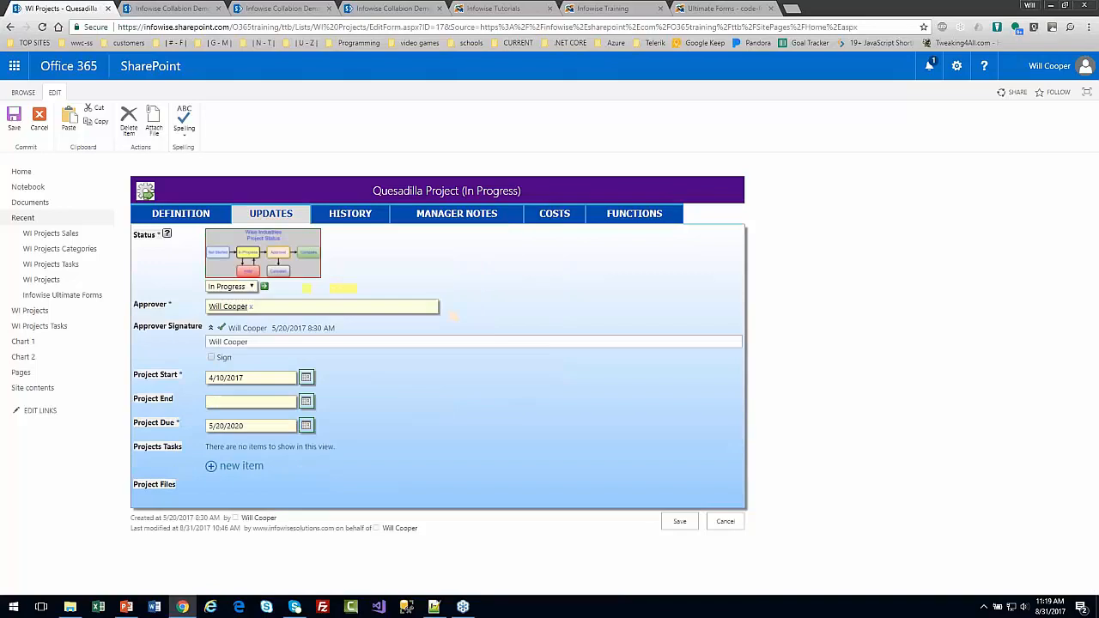
click(350, 216)
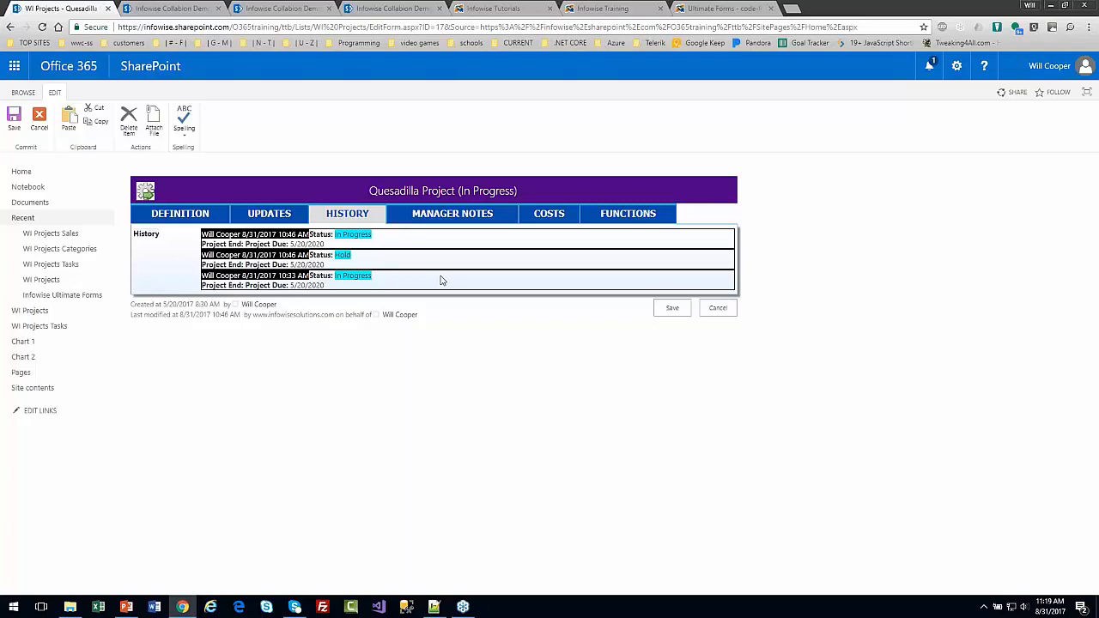
click(213, 218)
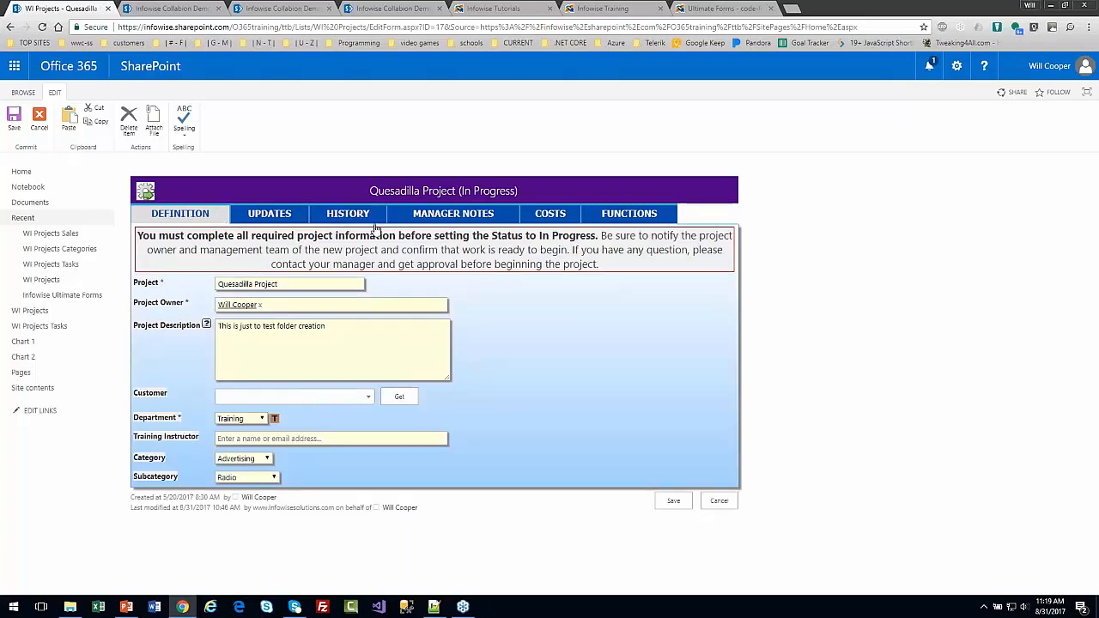
click(721, 503)
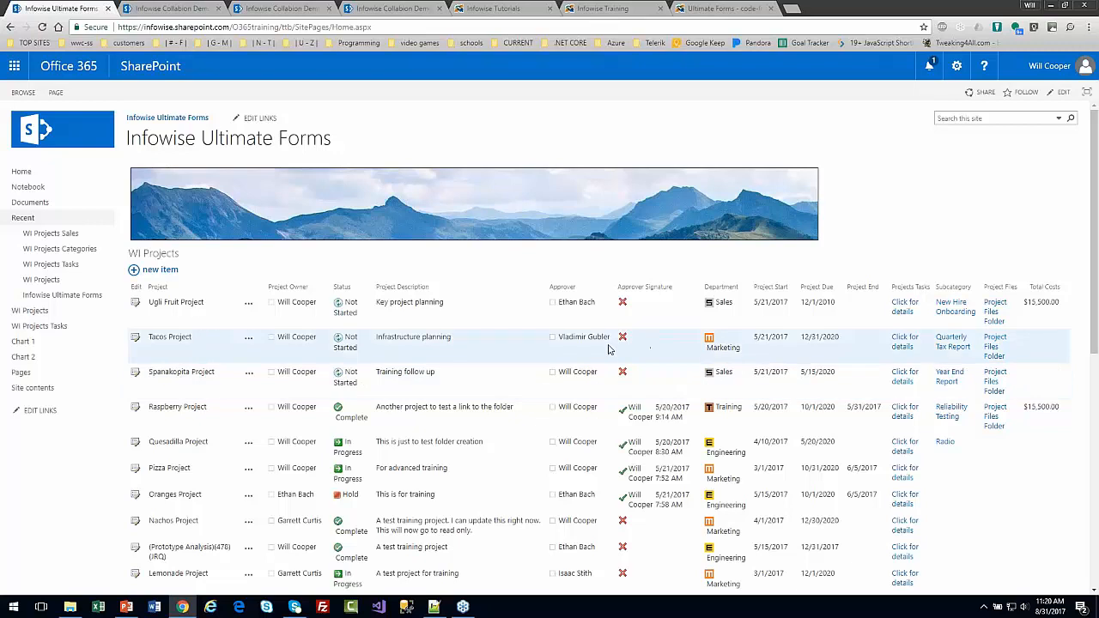
Step: Open the tabs and tab permissions settings in the Ultimate Forms design page of the WI Projects list
click(168, 257)
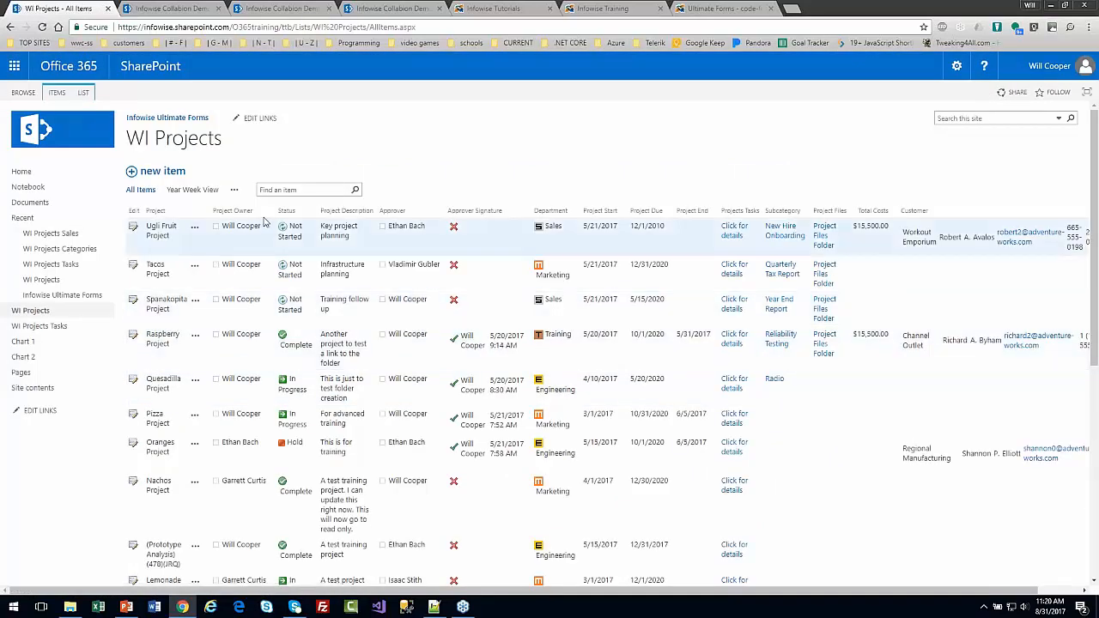
click(89, 94)
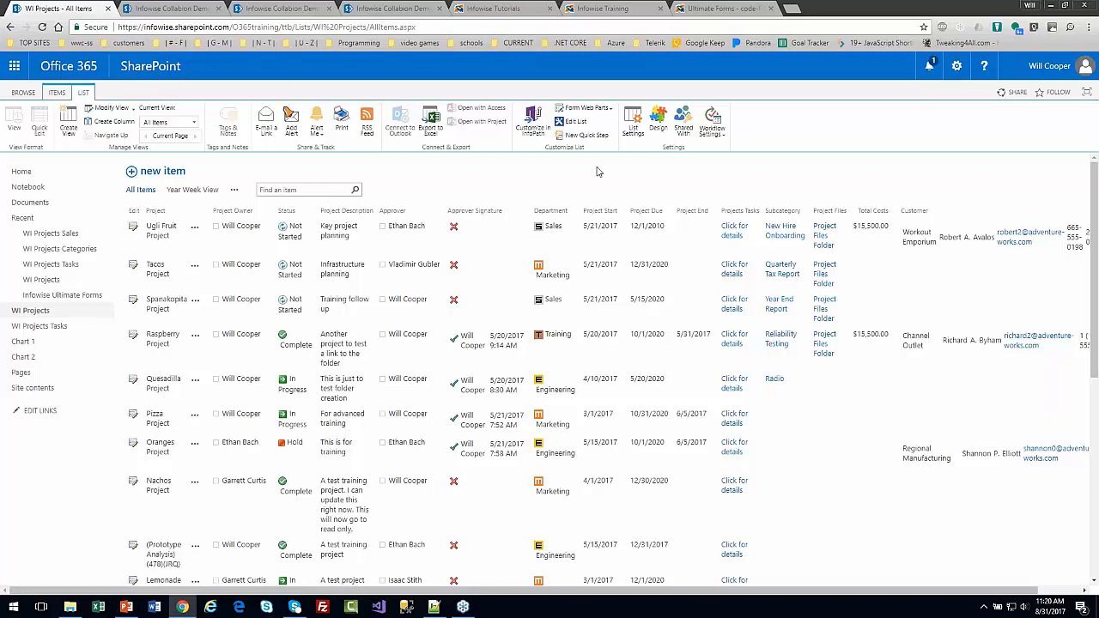
click(658, 121)
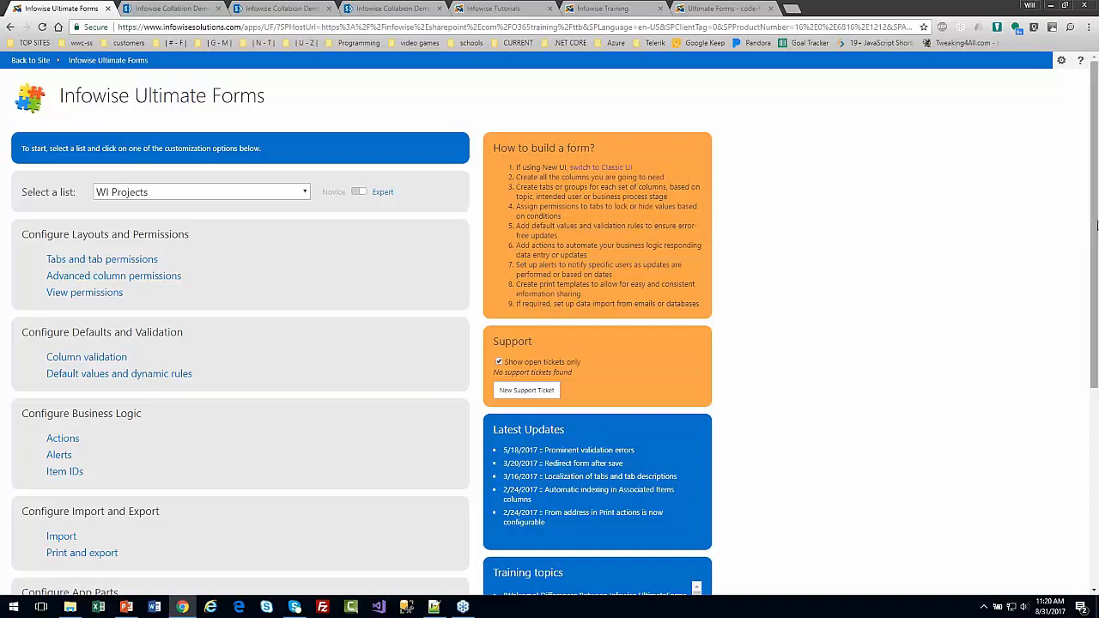
scroll(1095, 224, down, 2)
scroll(1068, 225, up, 2)
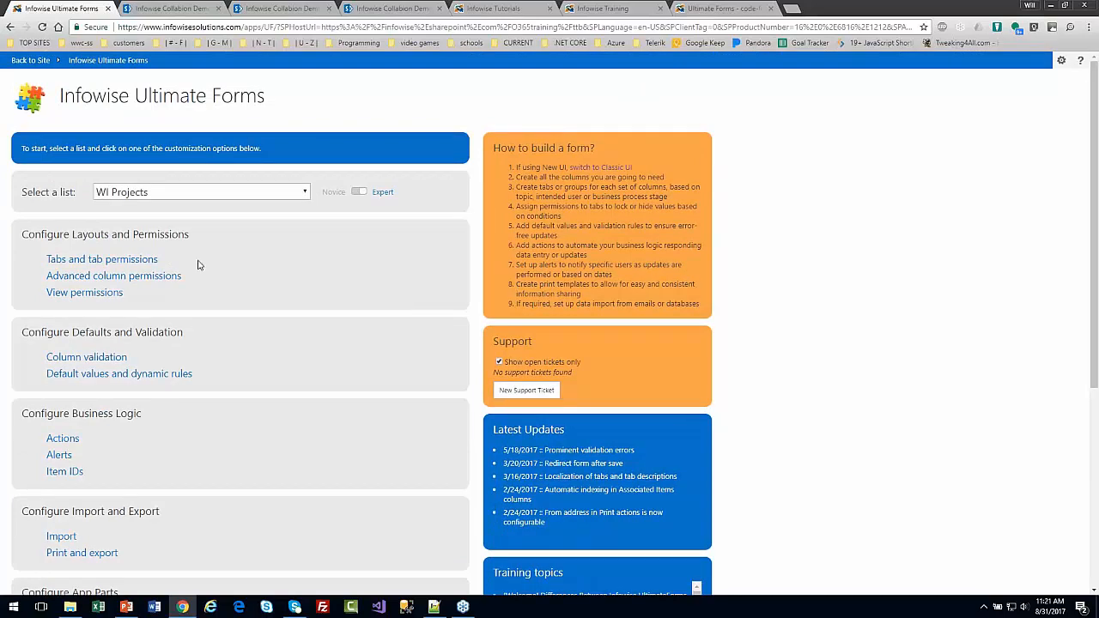
click(144, 260)
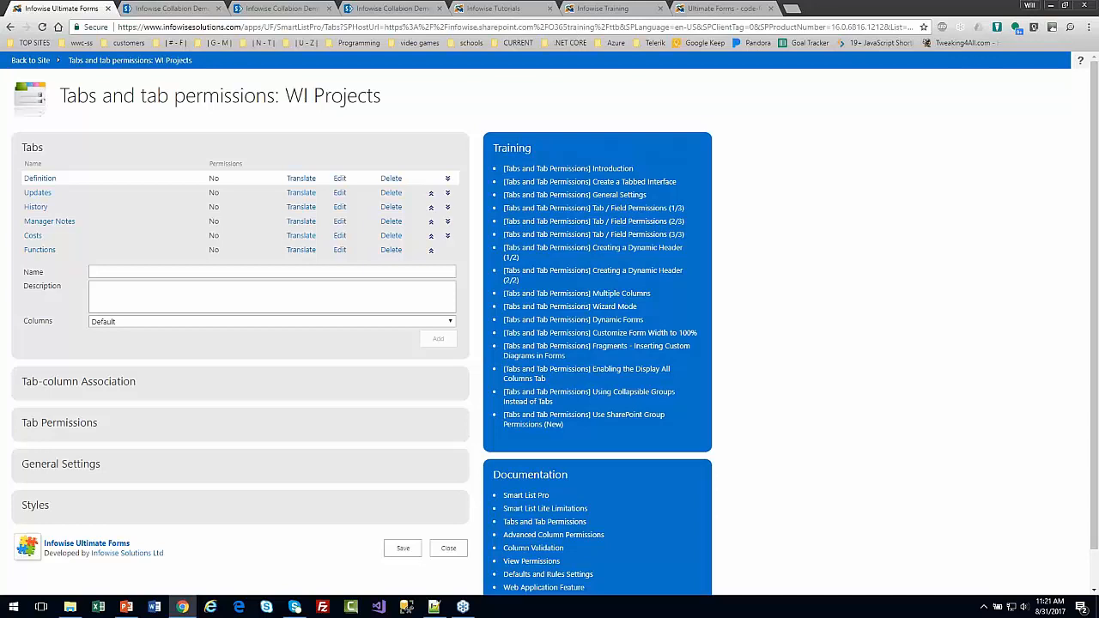
click(139, 273)
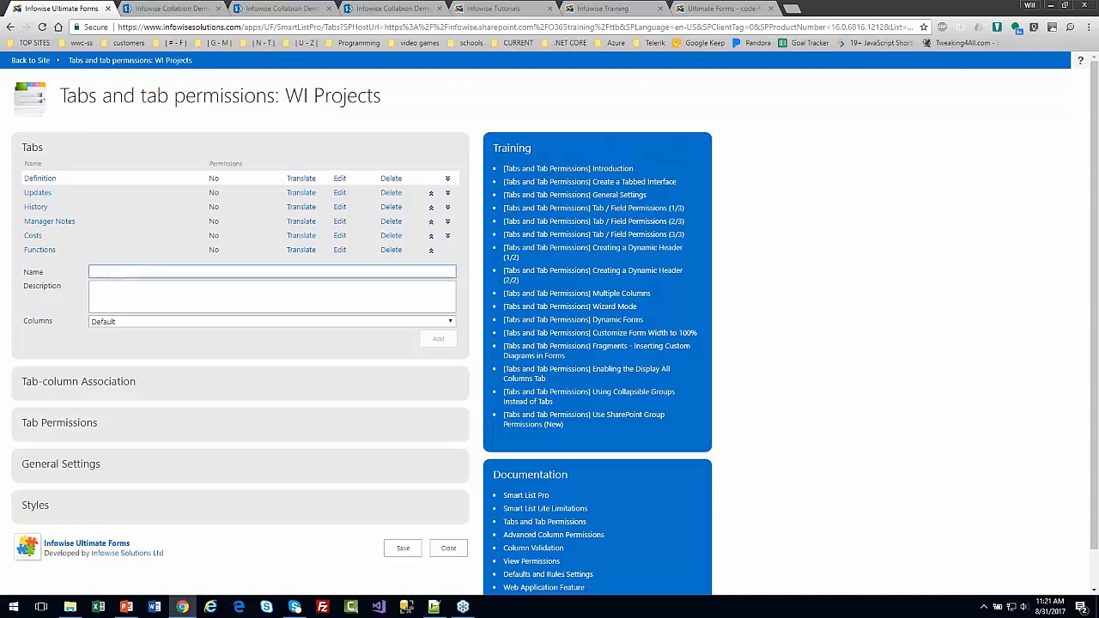
click(339, 180)
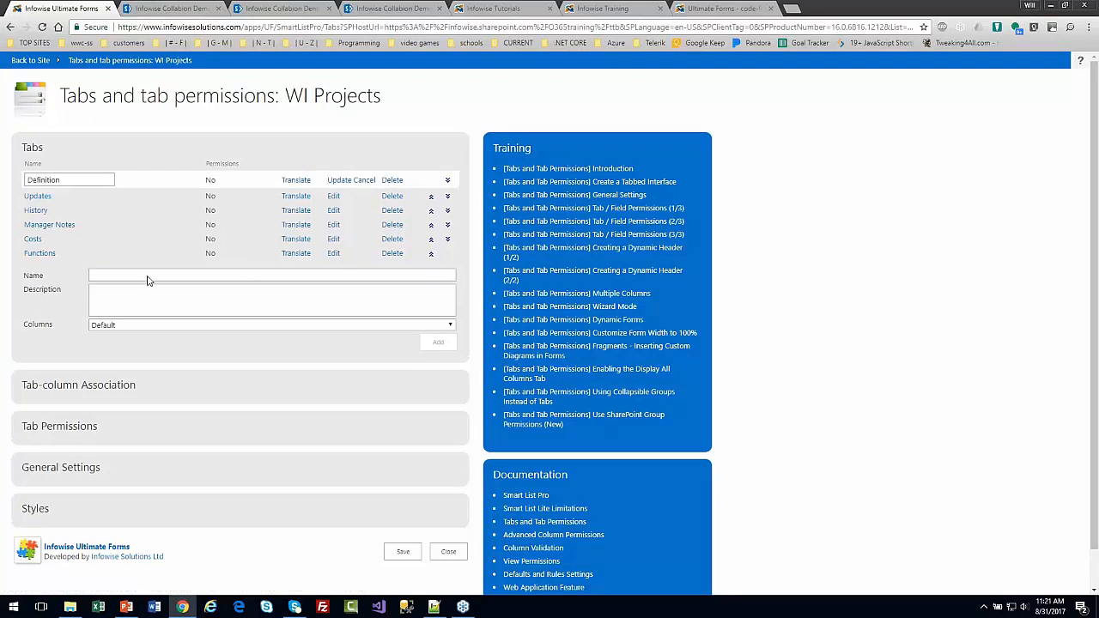
click(78, 181)
click(361, 180)
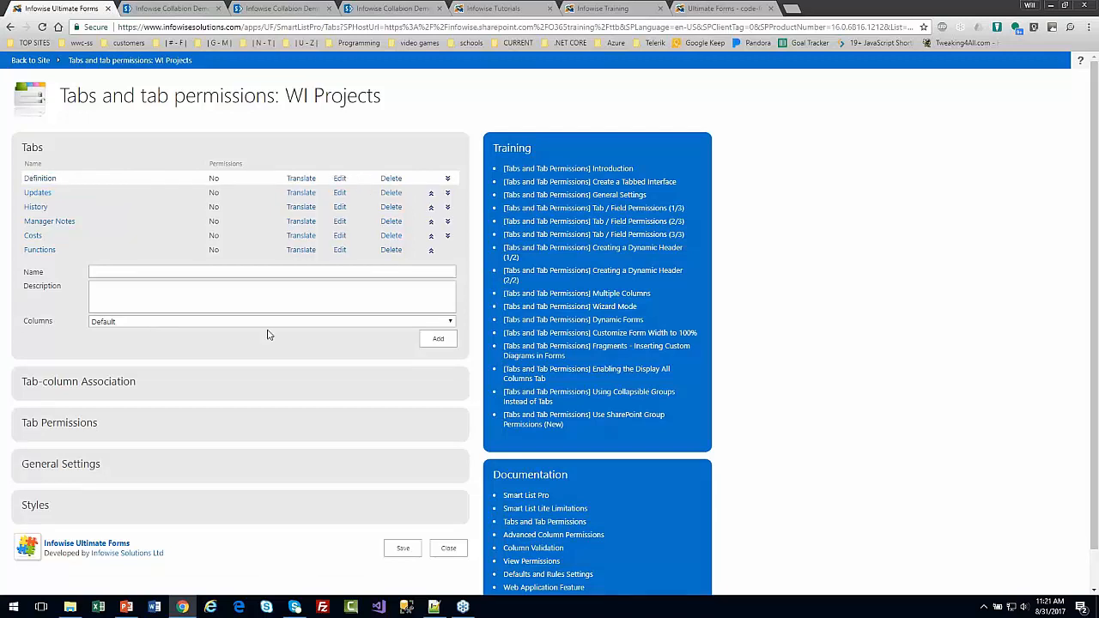
Step: Add the Output 5 column to the Updates tab in the tab-column association, and remove it again
click(108, 387)
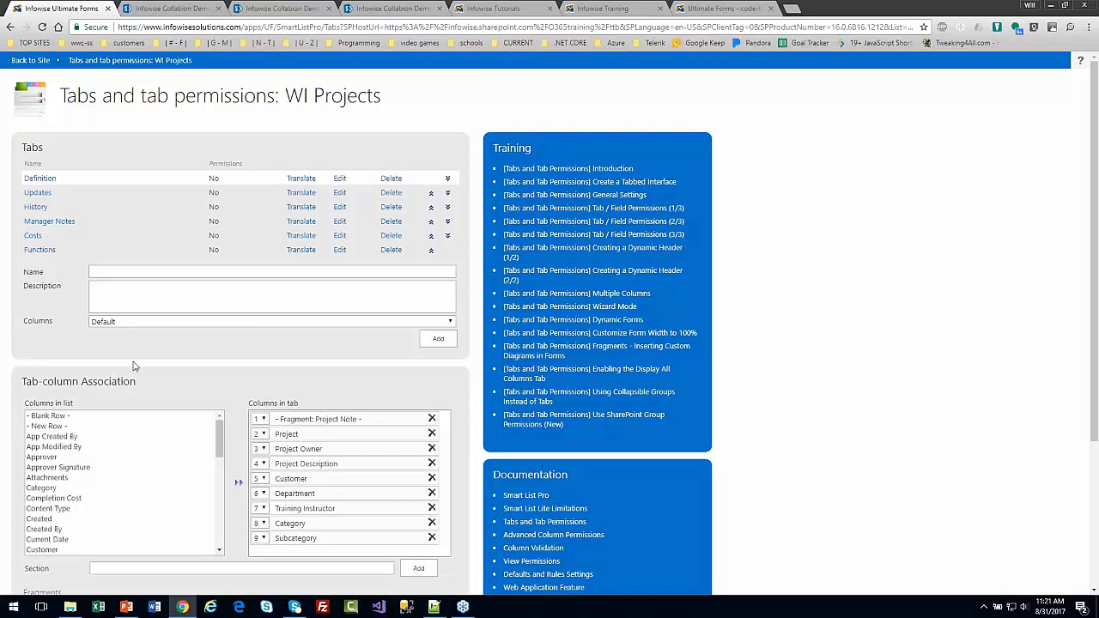
click(37, 193)
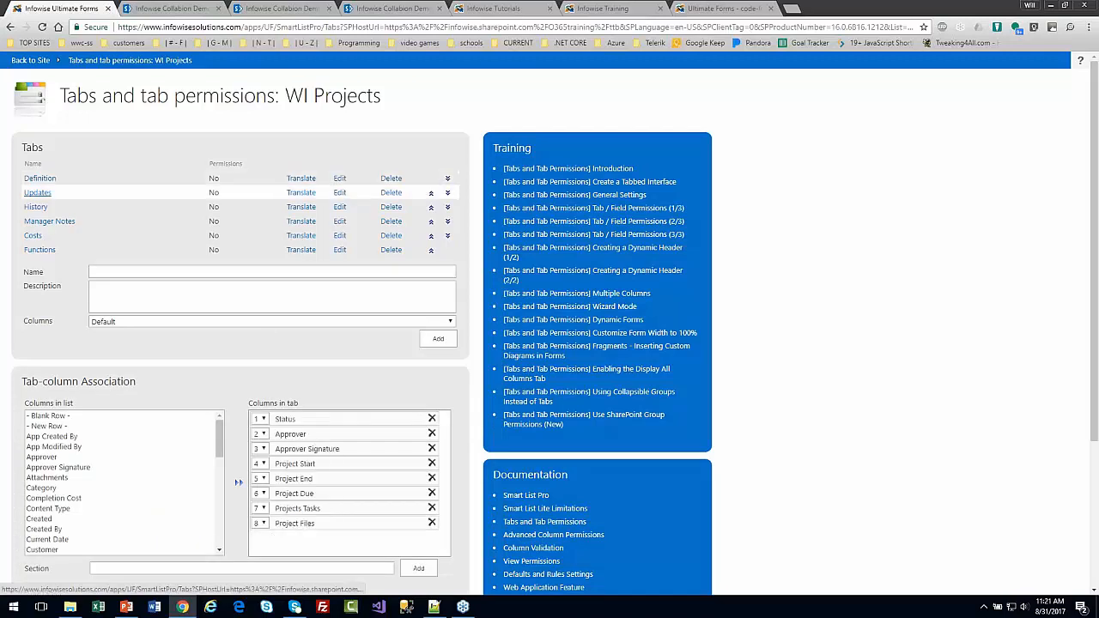
drag(219, 443, 216, 509)
click(55, 464)
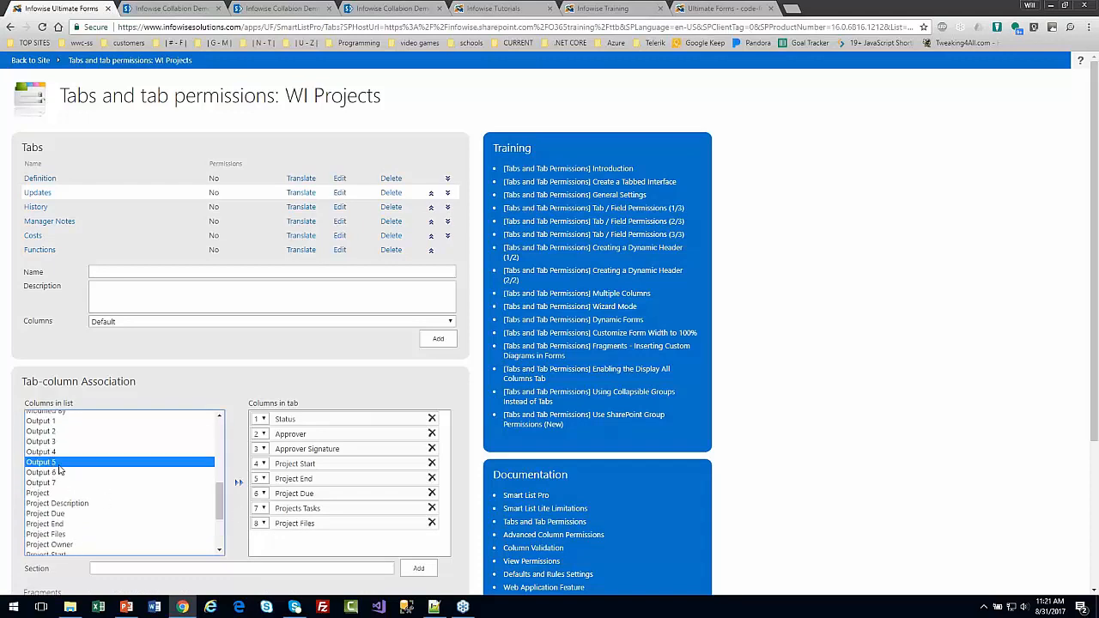
double_click(53, 464)
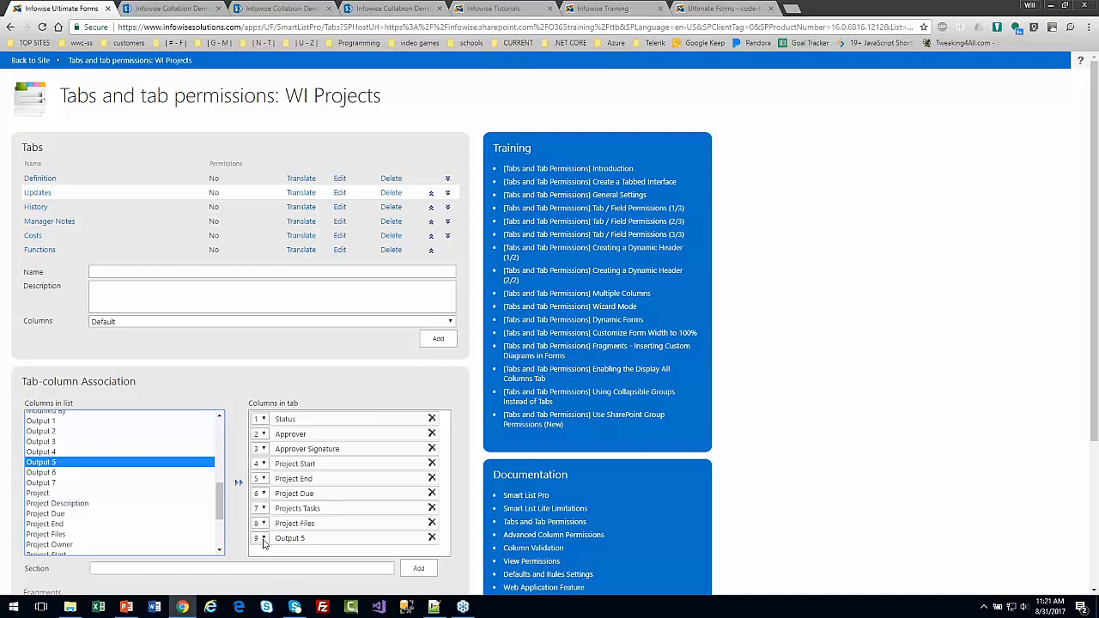
click(432, 538)
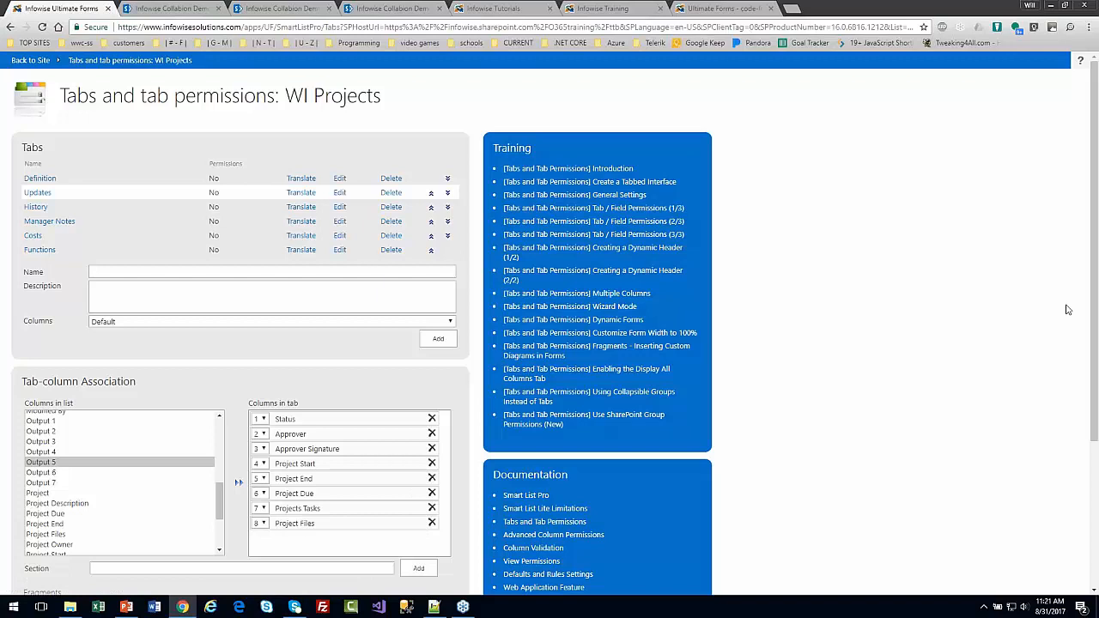
Step: Try a yellow-green background on the end of the Project Note fragment's text, and discard the edit
drag(1092, 319, 1091, 461)
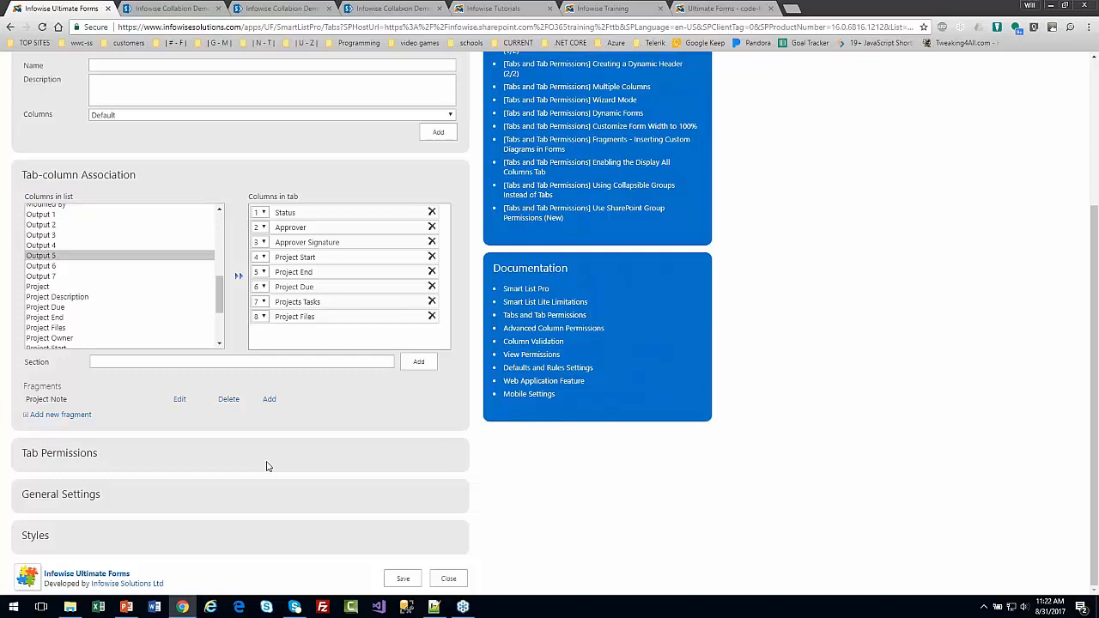
click(179, 400)
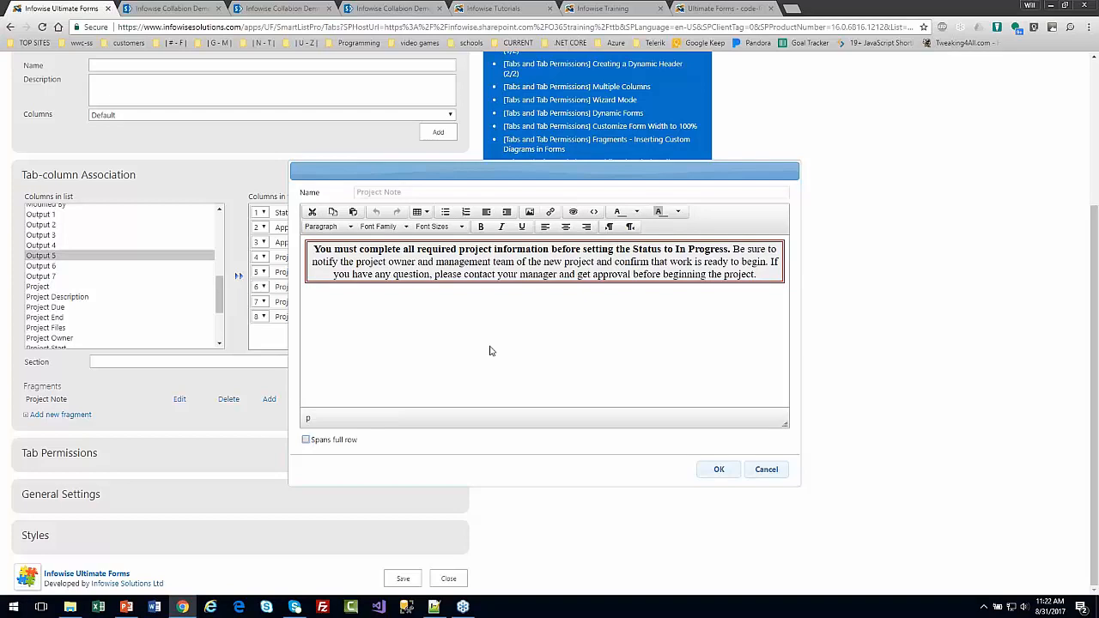
click(498, 308)
drag(764, 274, 313, 249)
click(444, 333)
drag(757, 274, 527, 274)
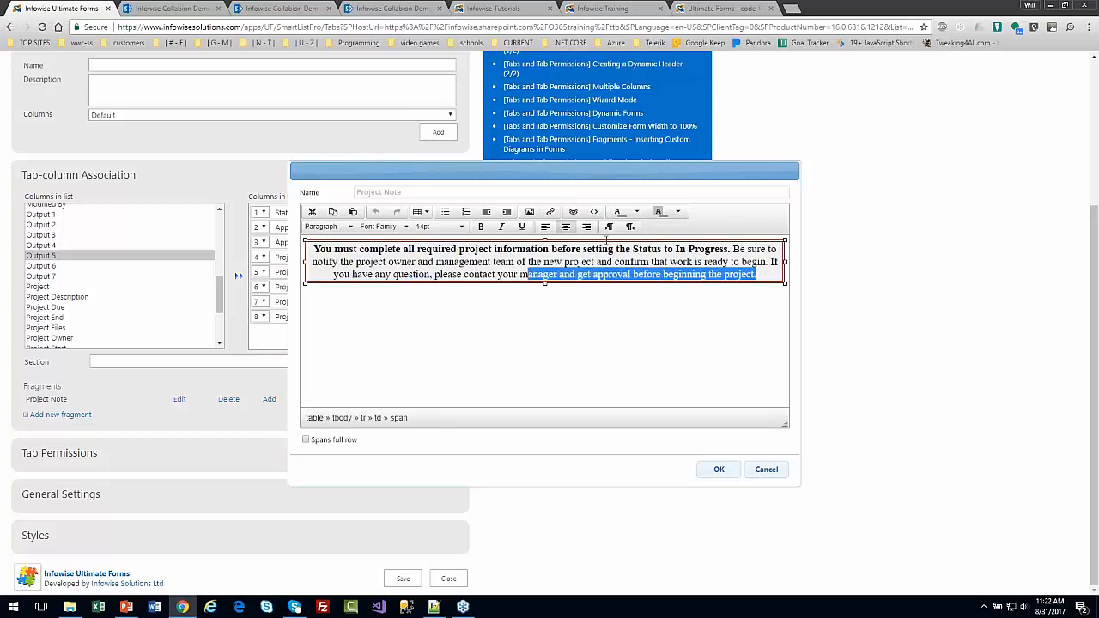
click(678, 212)
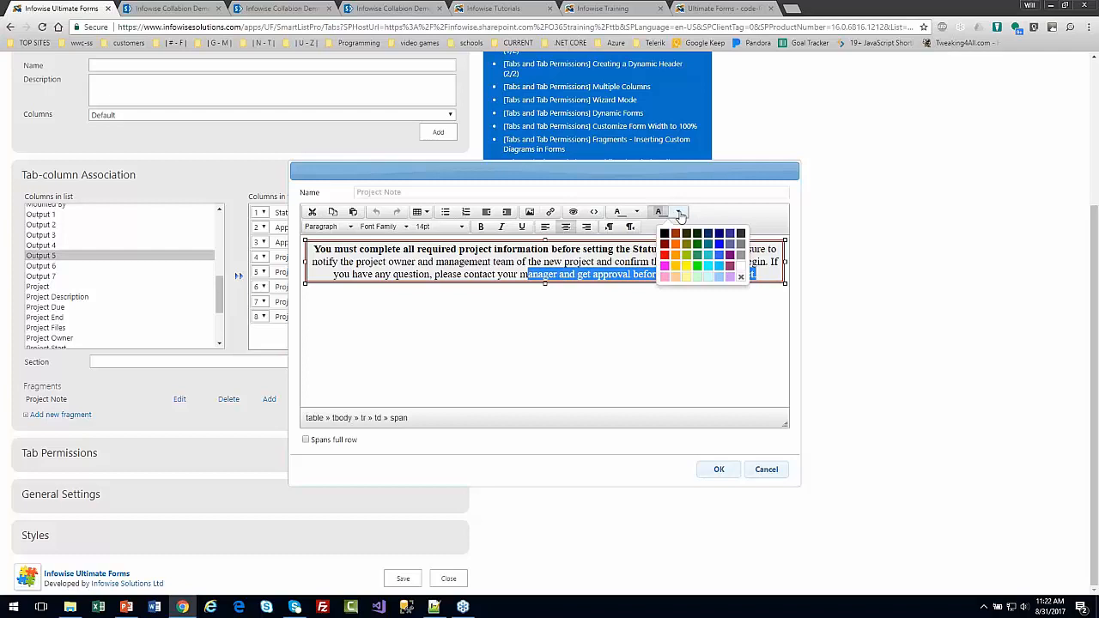
click(686, 255)
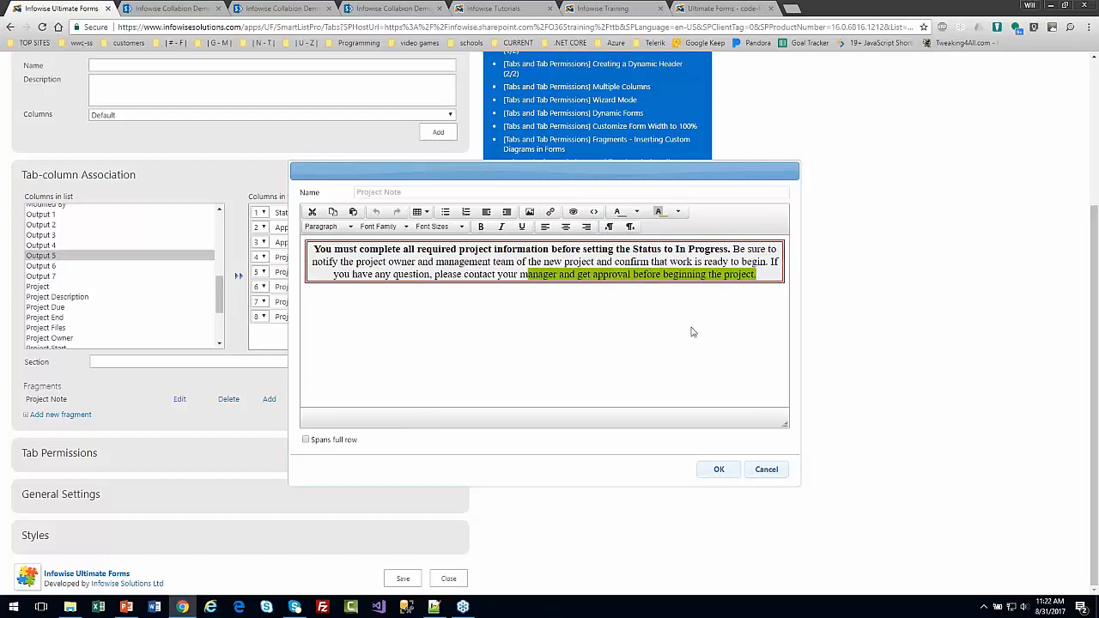
click(762, 471)
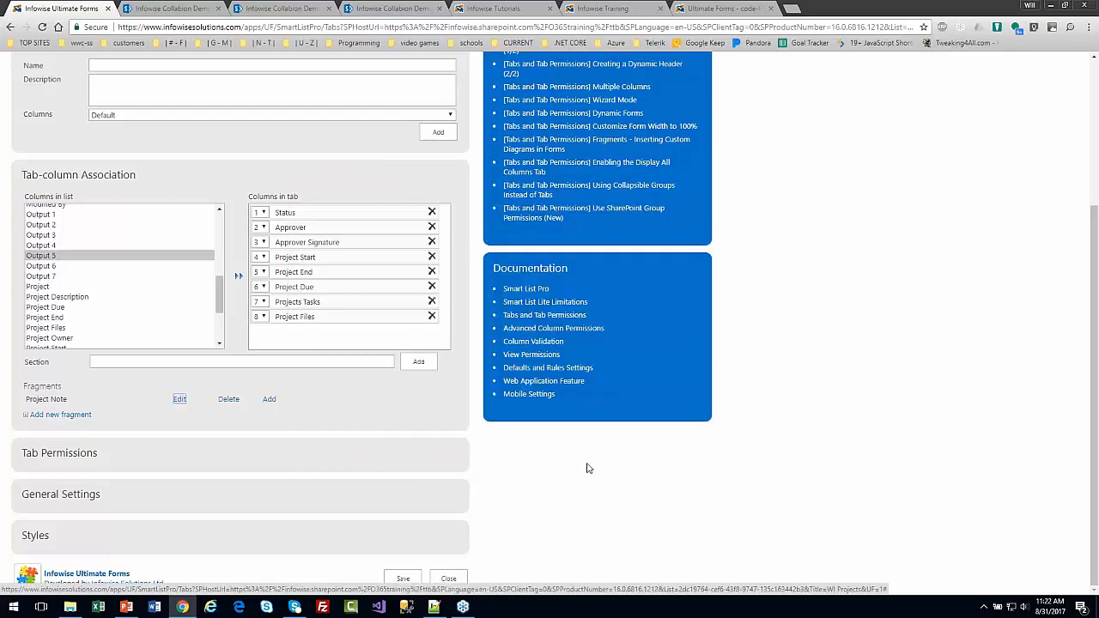
Step: Expand the General Settings of the tabs configuration and examine the form's Title setting
click(70, 502)
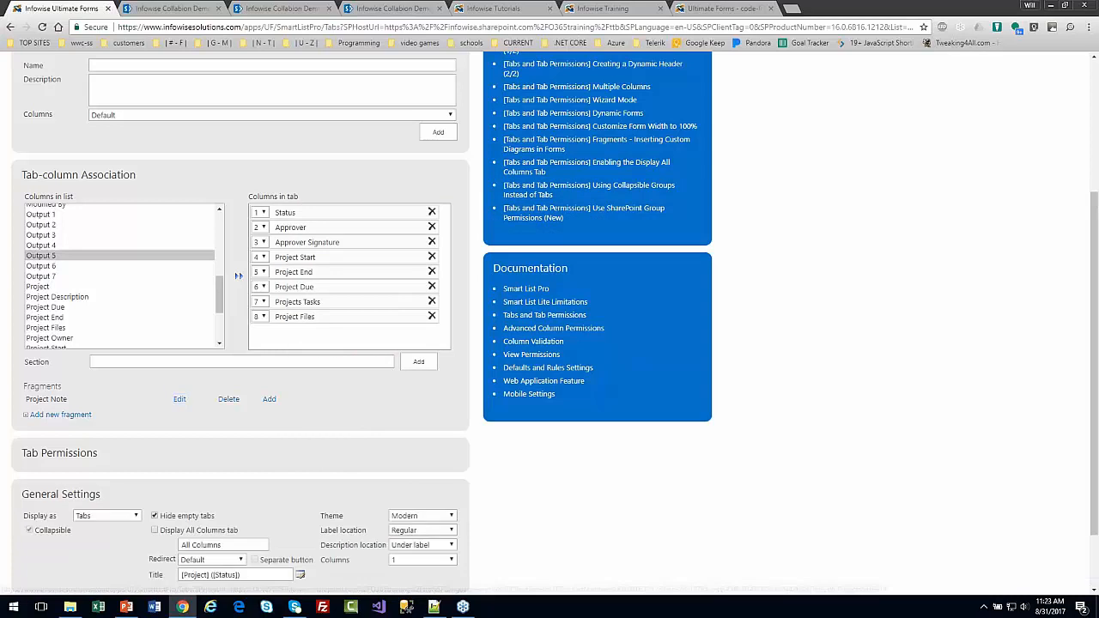
scroll(1093, 318, down, 2)
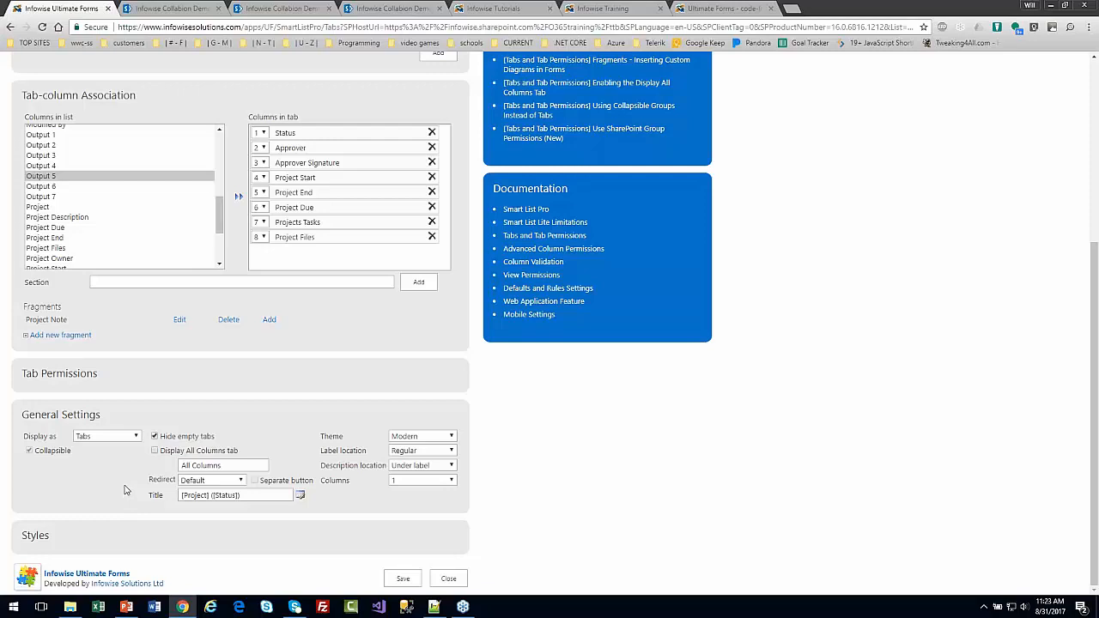
click(254, 496)
drag(254, 496, 164, 505)
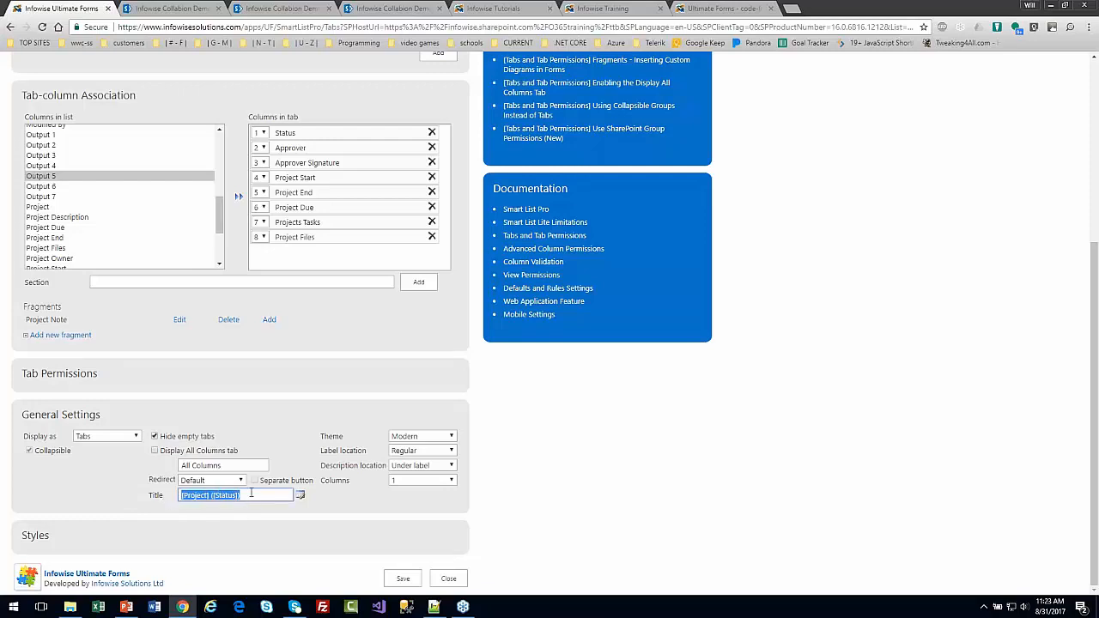
click(251, 496)
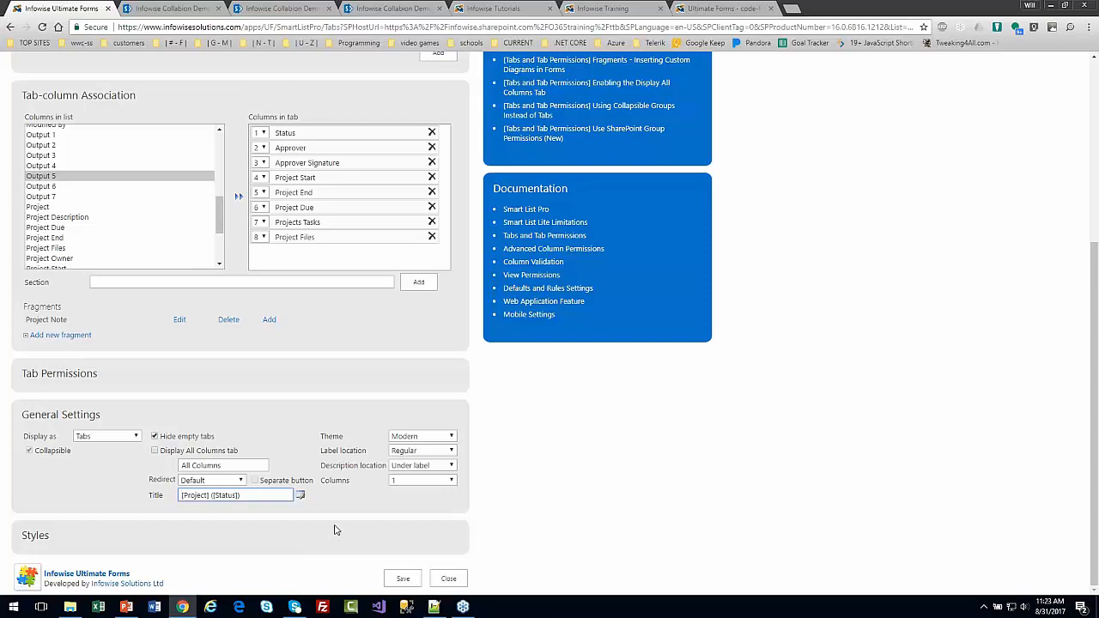
Step: Try the Aero theme for the tabbed form, and set the theme back to Modern
click(452, 437)
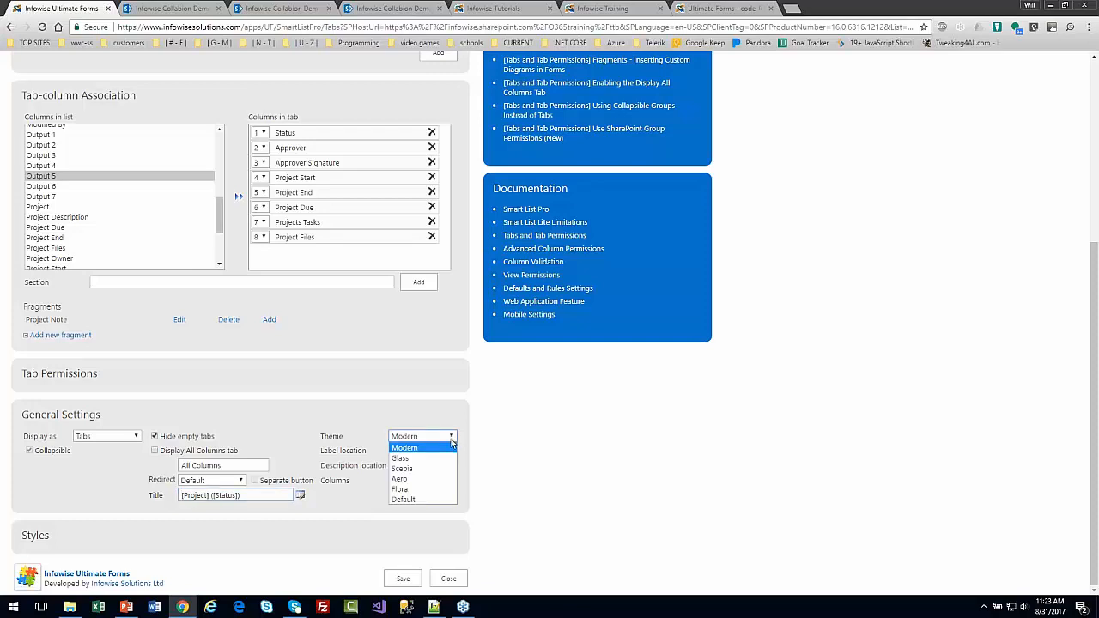
click(444, 479)
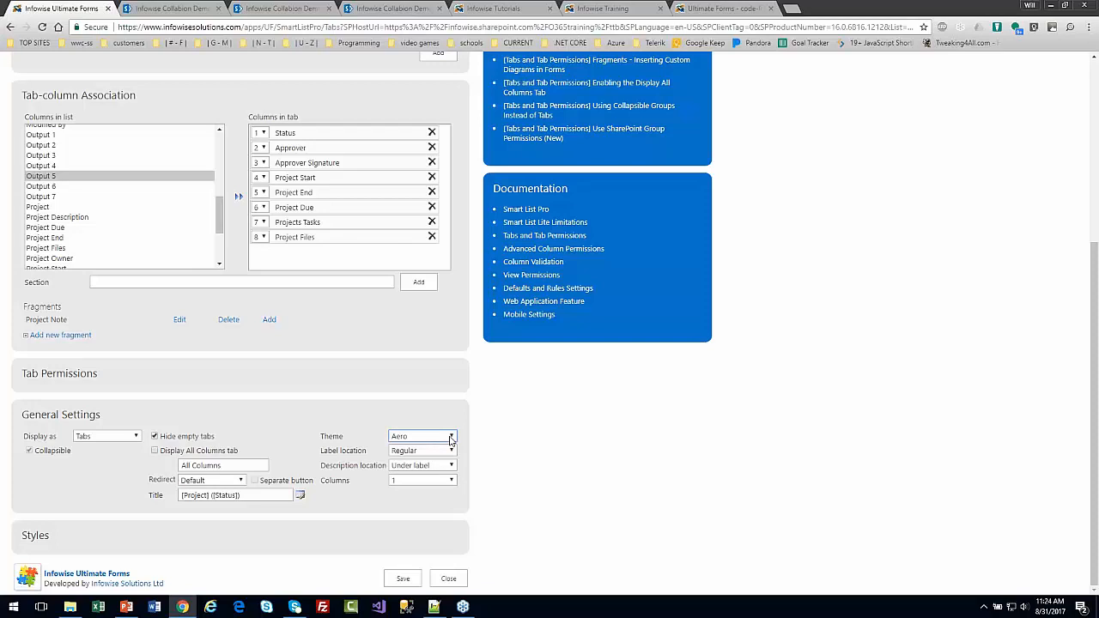
click(451, 436)
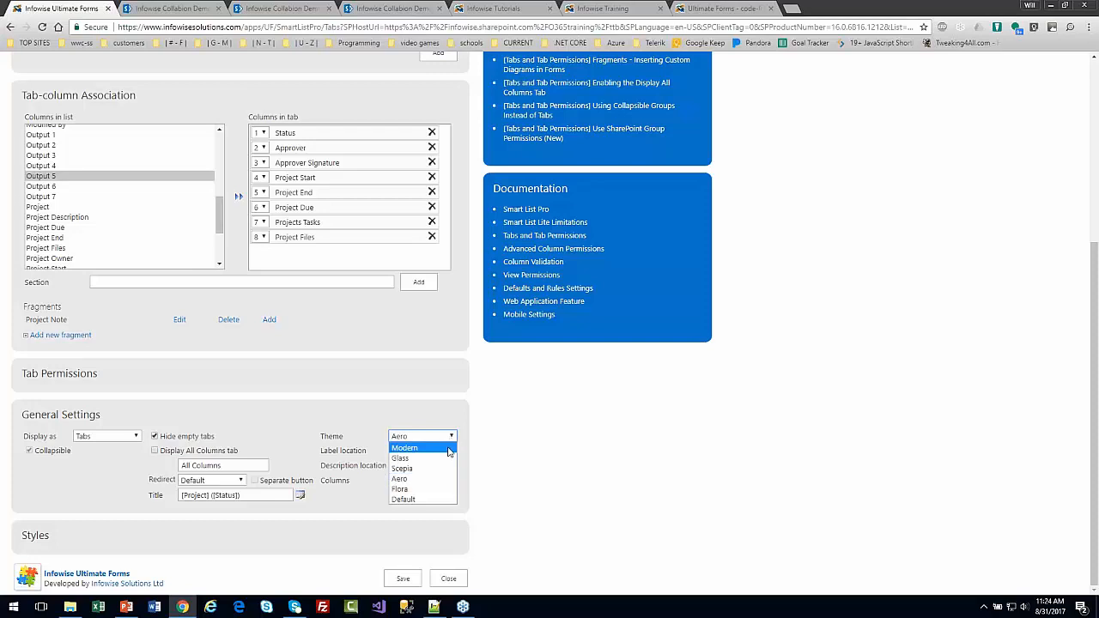
click(448, 448)
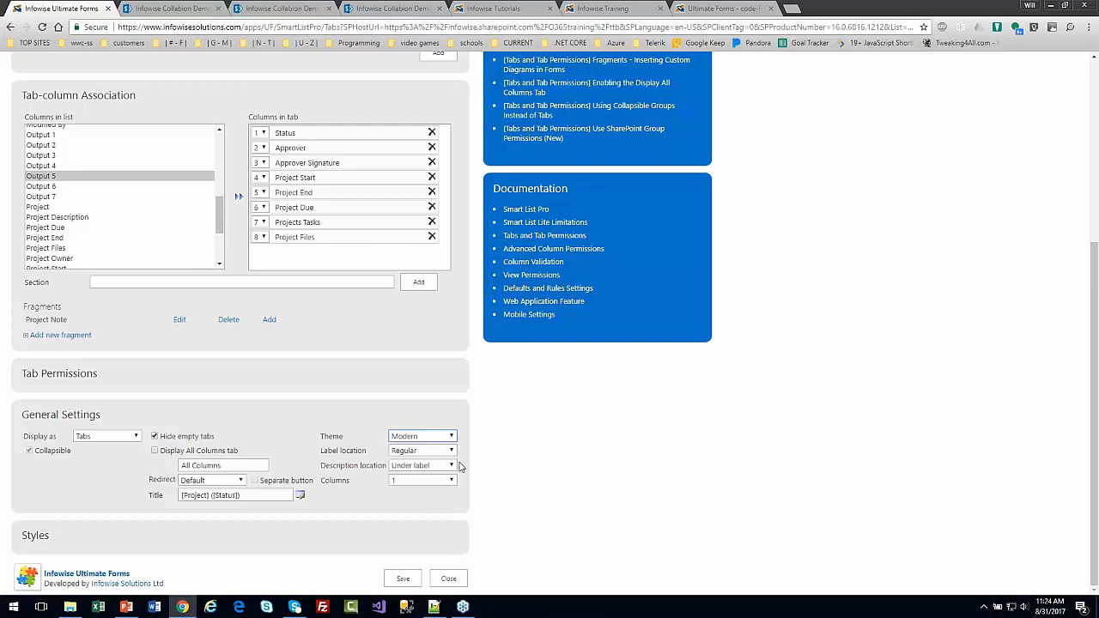
Step: Look at the description location choices and the Styles options for the form, and close the tab settings without saving
click(451, 465)
click(520, 454)
click(36, 536)
drag(1093, 379, 1093, 478)
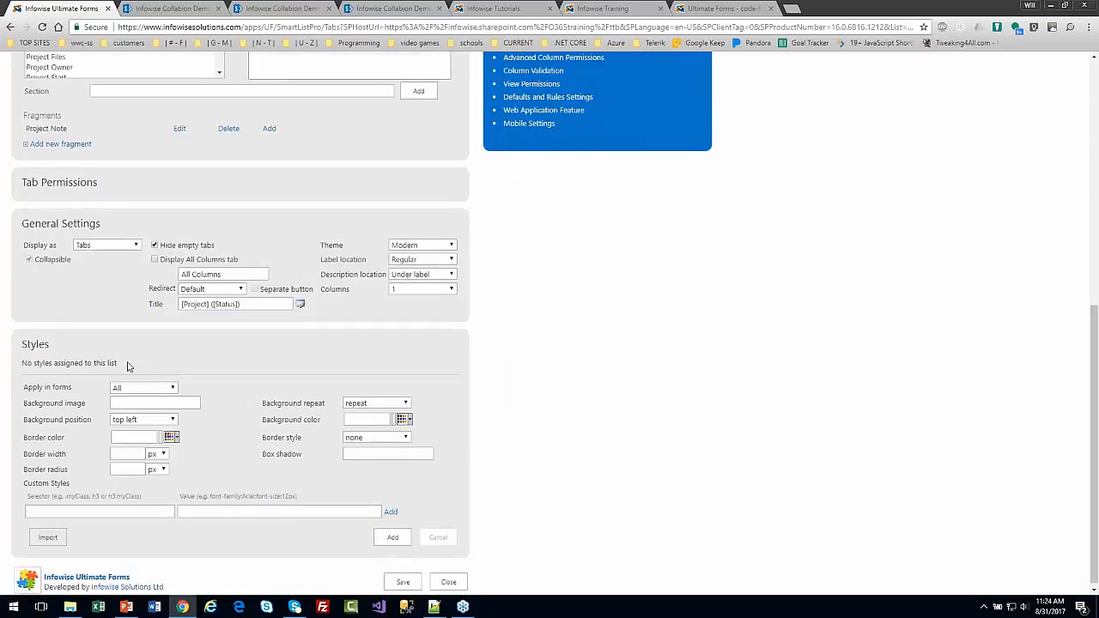
double_click(43, 345)
click(448, 582)
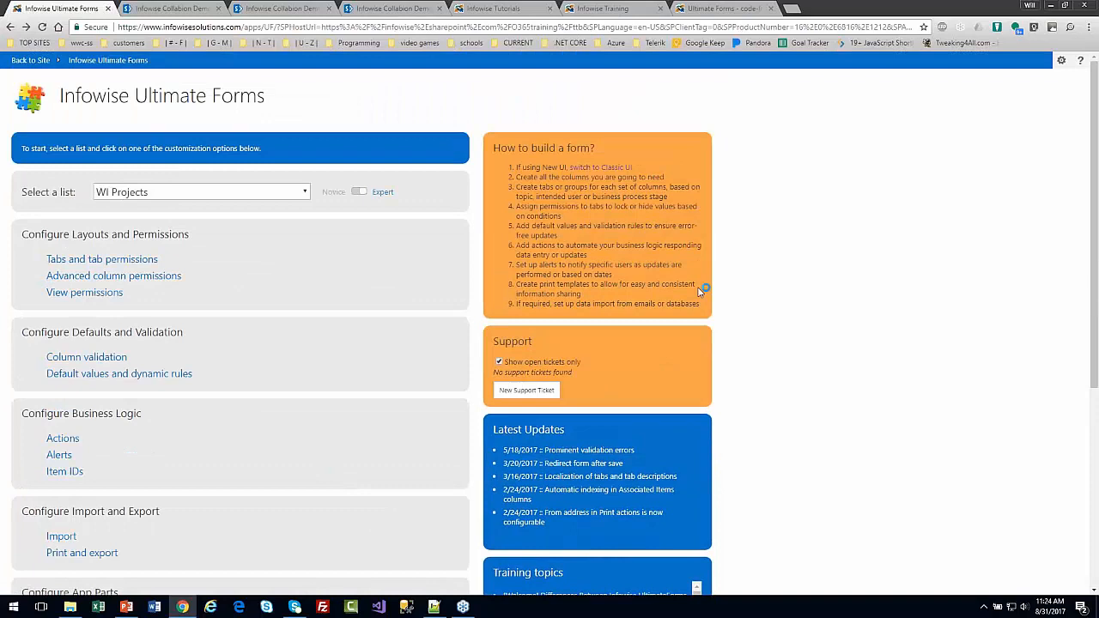
Step: Open the Color choice settings of the WI Projects list and load the Department column
drag(1094, 226, 1095, 400)
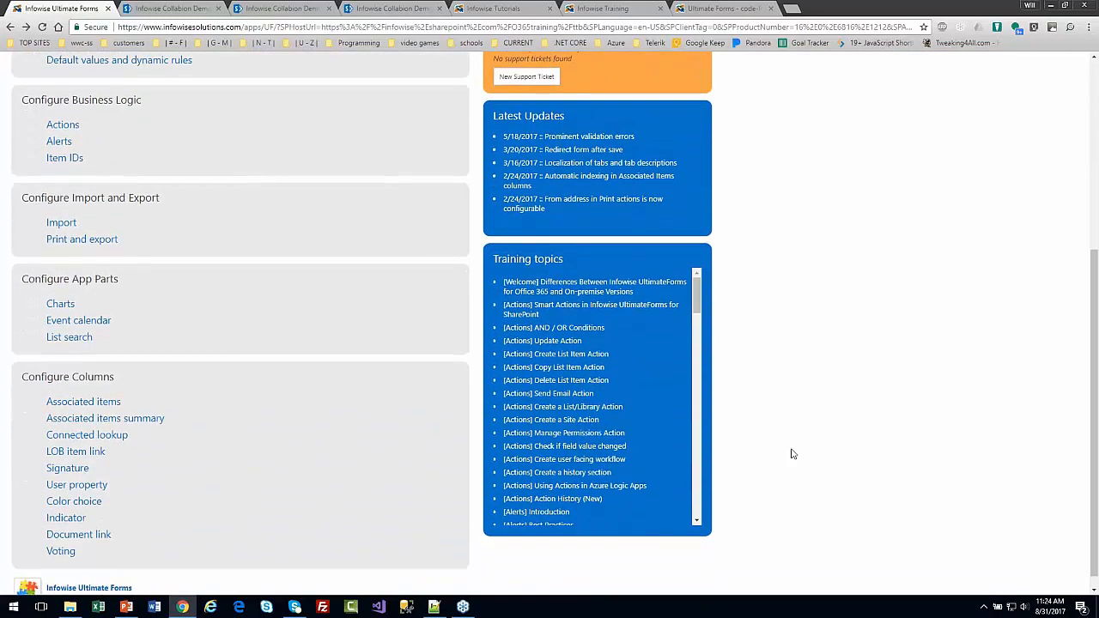
click(89, 508)
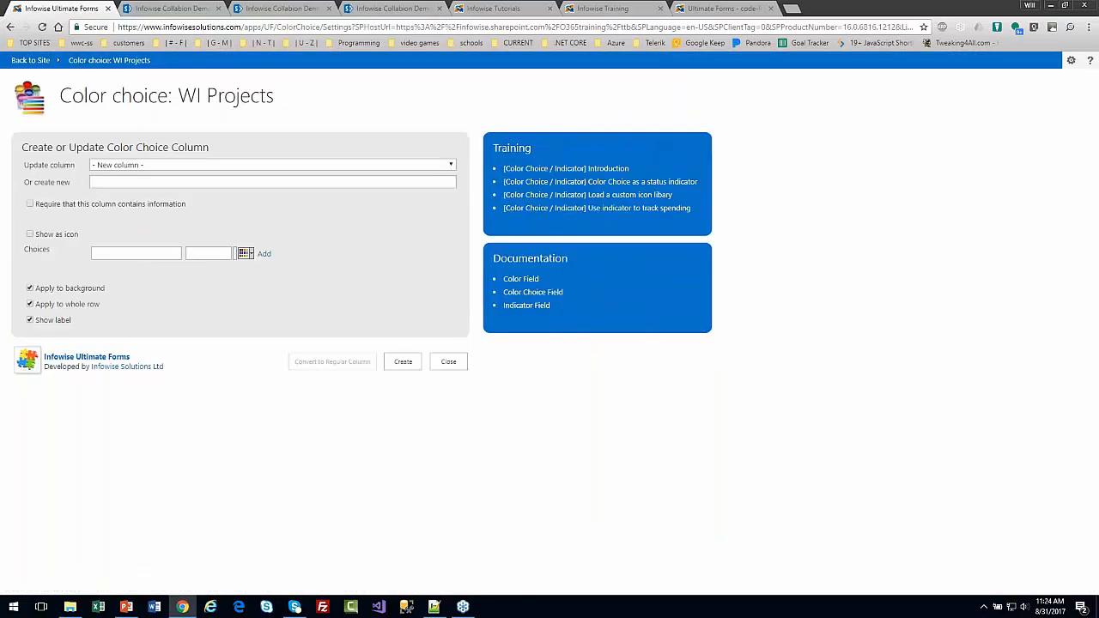
click(169, 165)
click(168, 187)
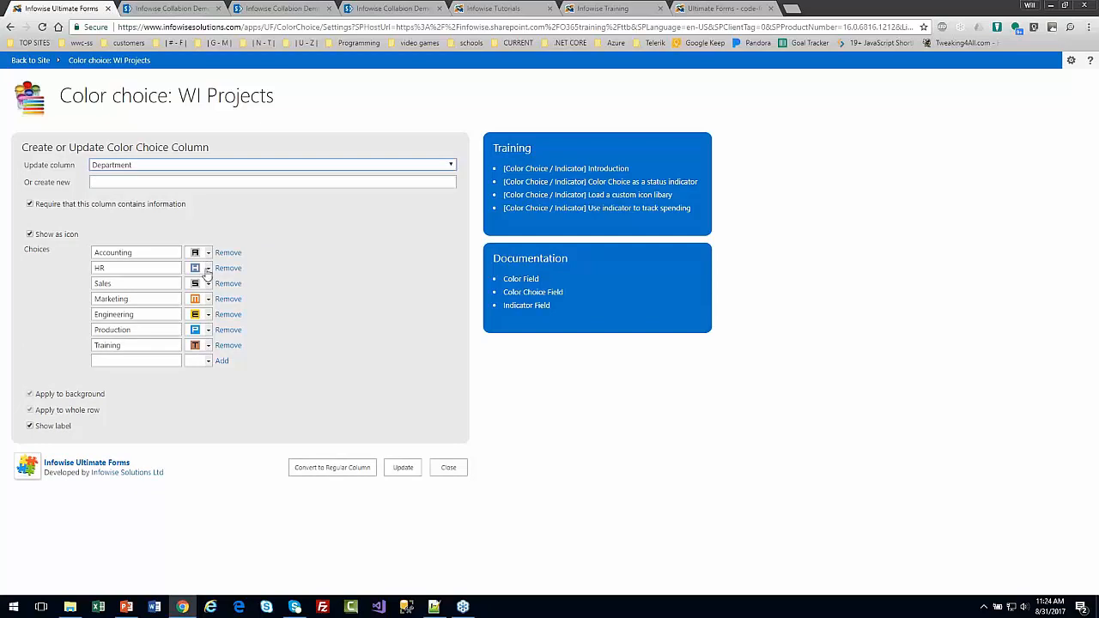
Step: Browse all five icon pages and the custom URL option for the Accounting choice, and close the Color choice settings without updating
click(209, 256)
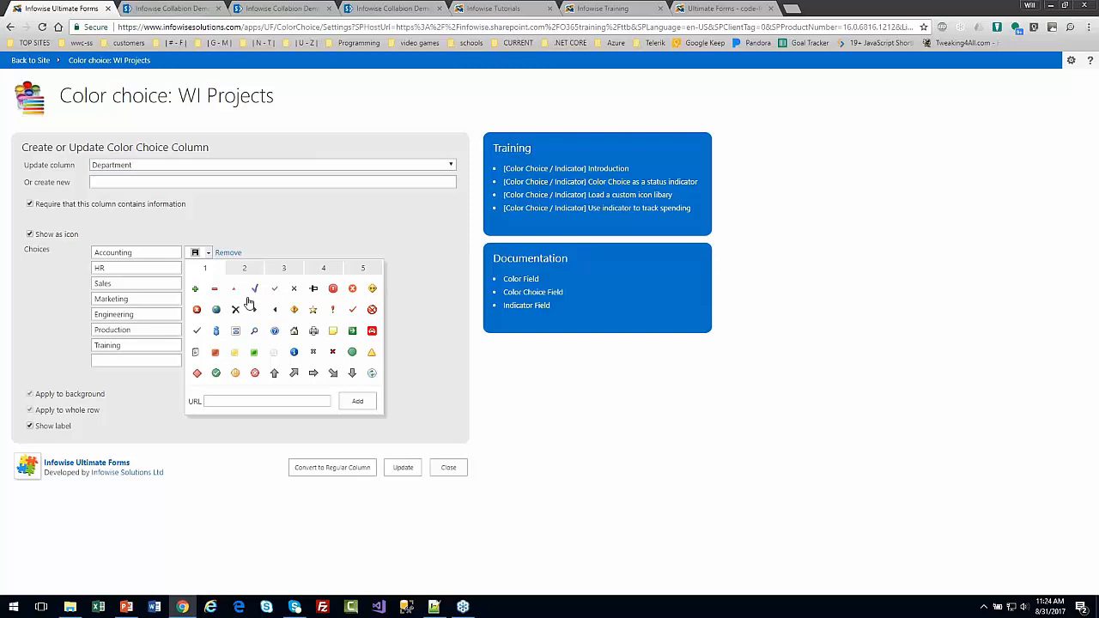
click(245, 268)
click(285, 269)
click(322, 268)
click(368, 269)
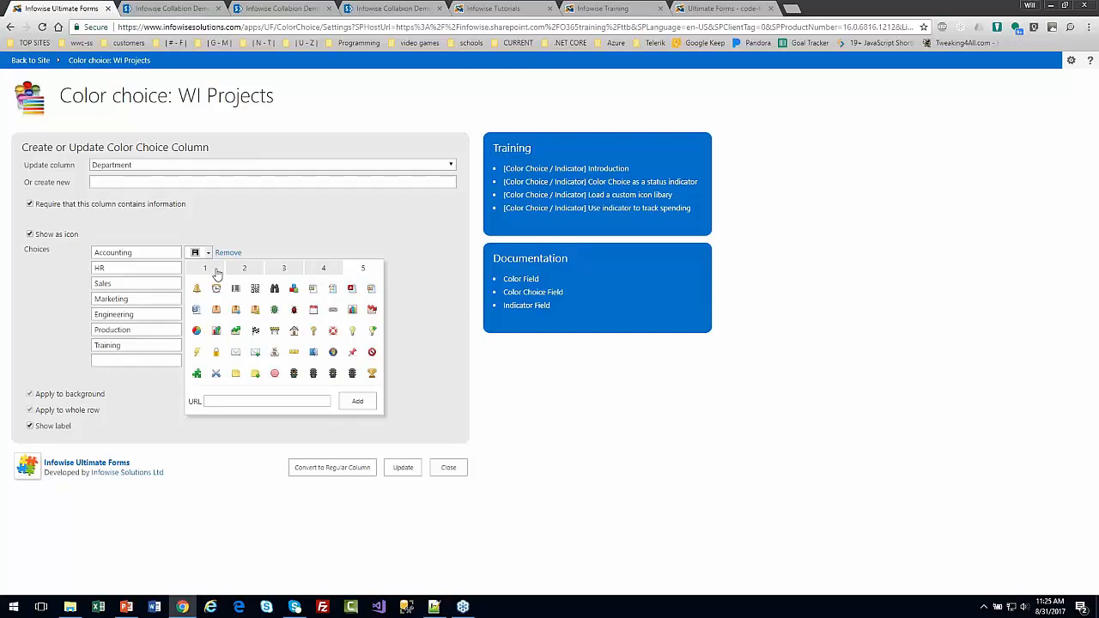
click(225, 400)
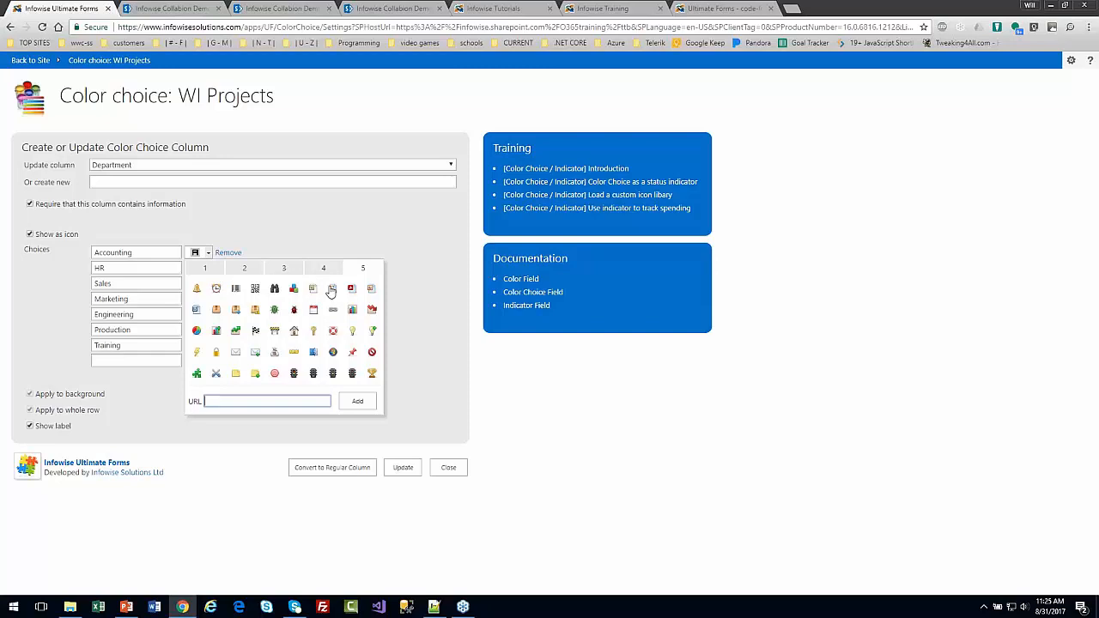
click(408, 281)
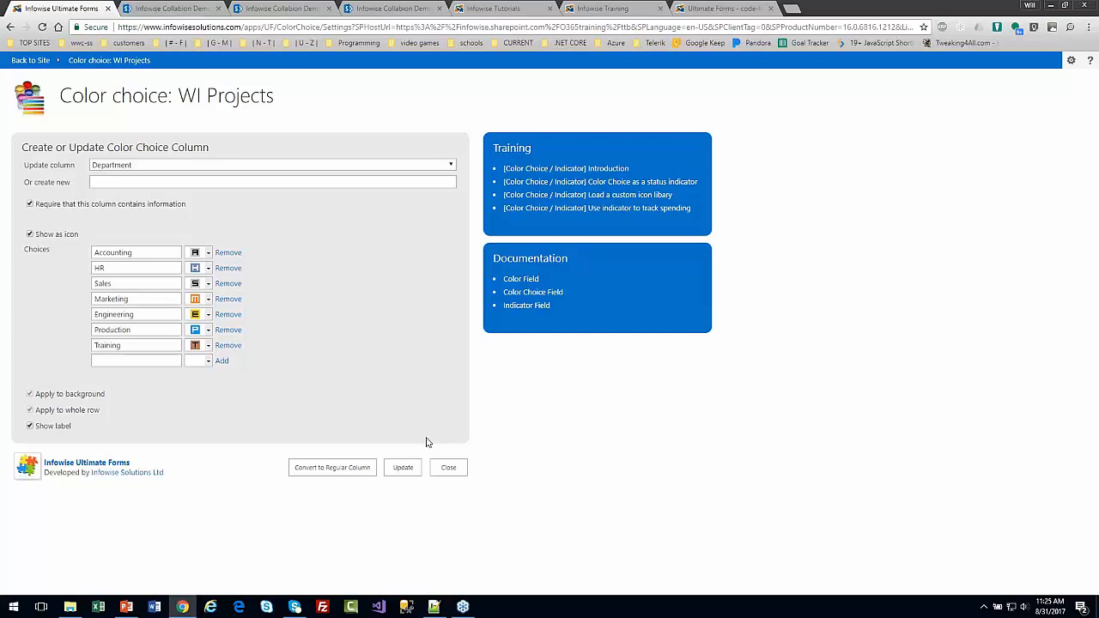
click(446, 468)
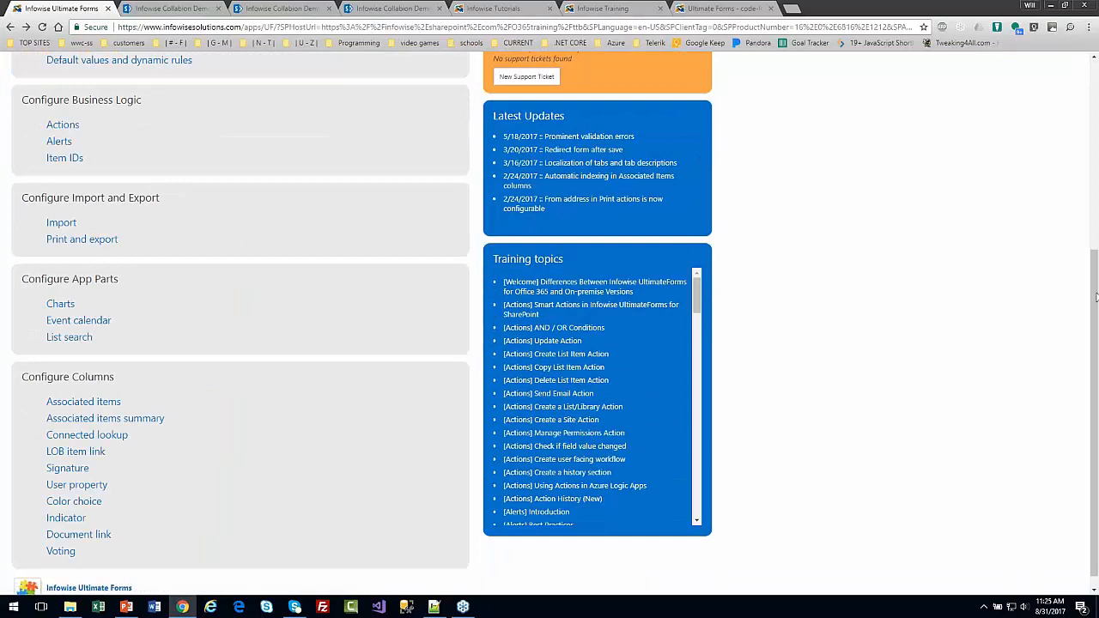
Step: Review the Training Instructor rules in the advanced column permissions of WI Projects, and close the settings
scroll(1095, 311, up, 3)
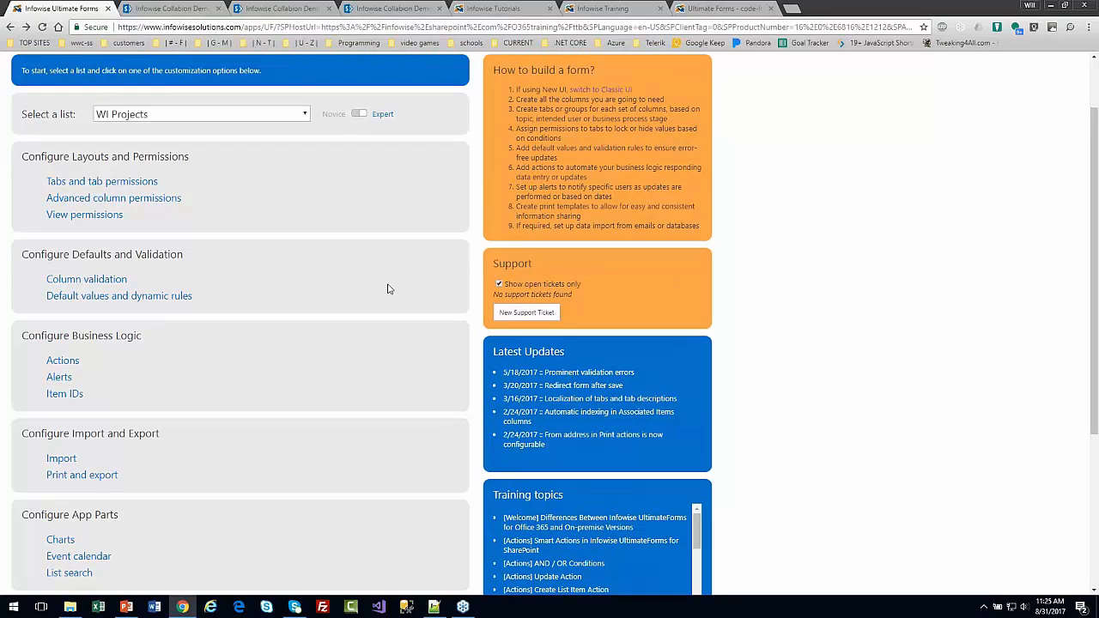
click(156, 203)
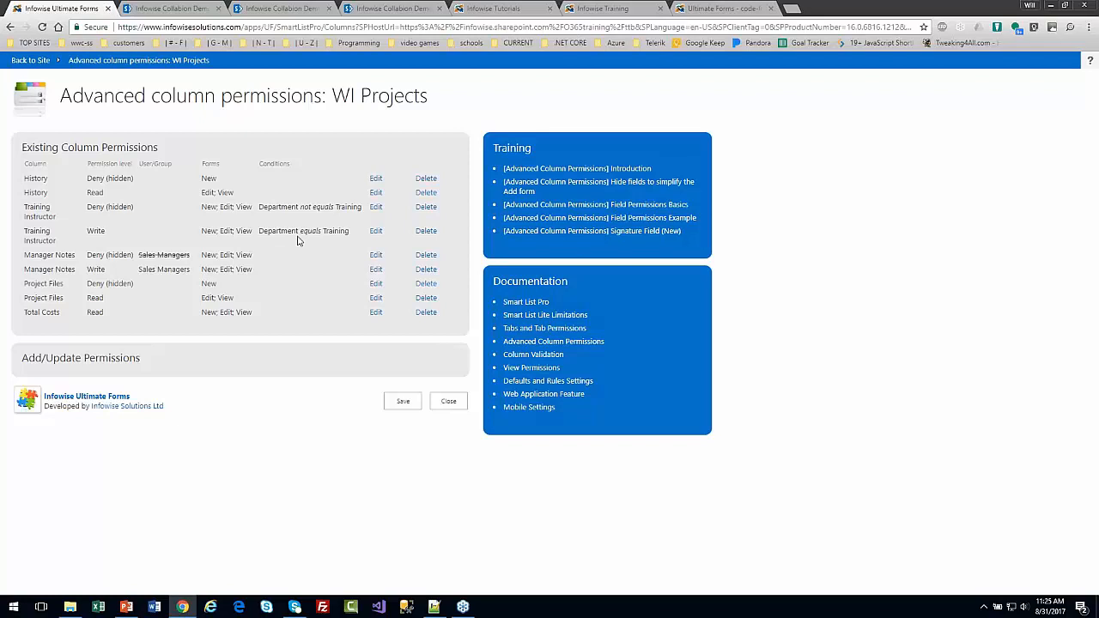
mouse_move(60, 223)
mouse_down()
mouse_move(24, 205)
mouse_move(56, 203)
mouse_up()
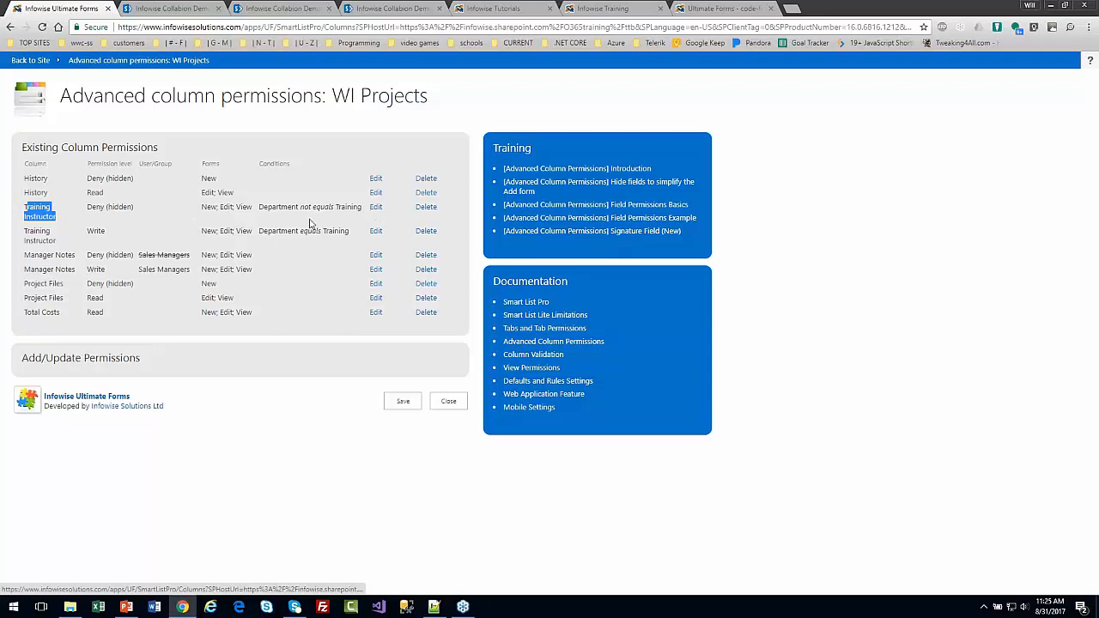
click(151, 212)
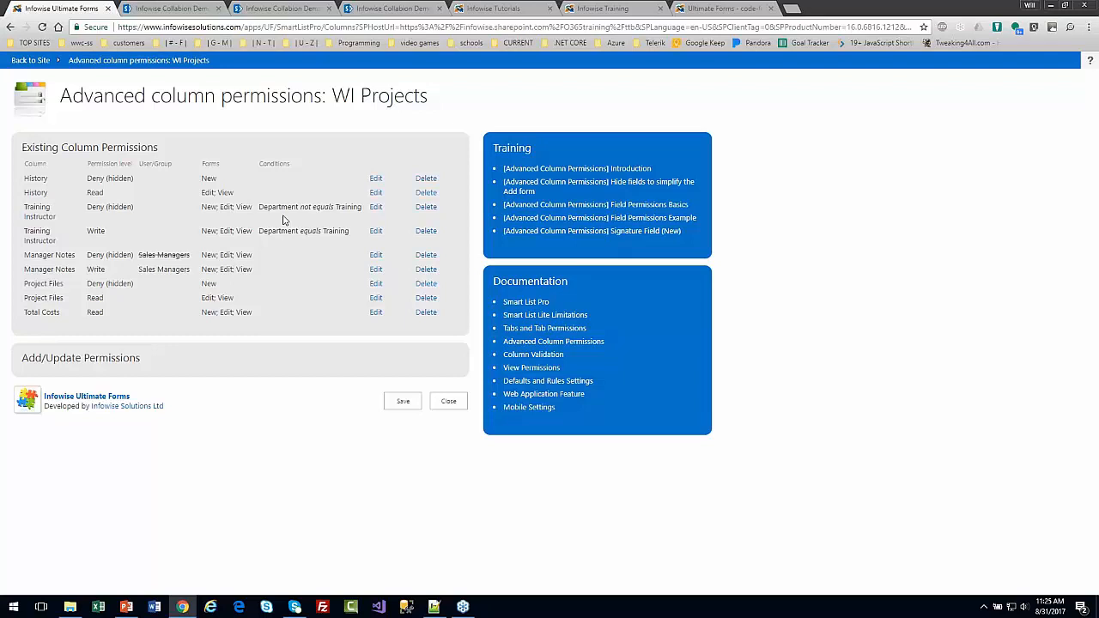
drag(357, 236, 124, 252)
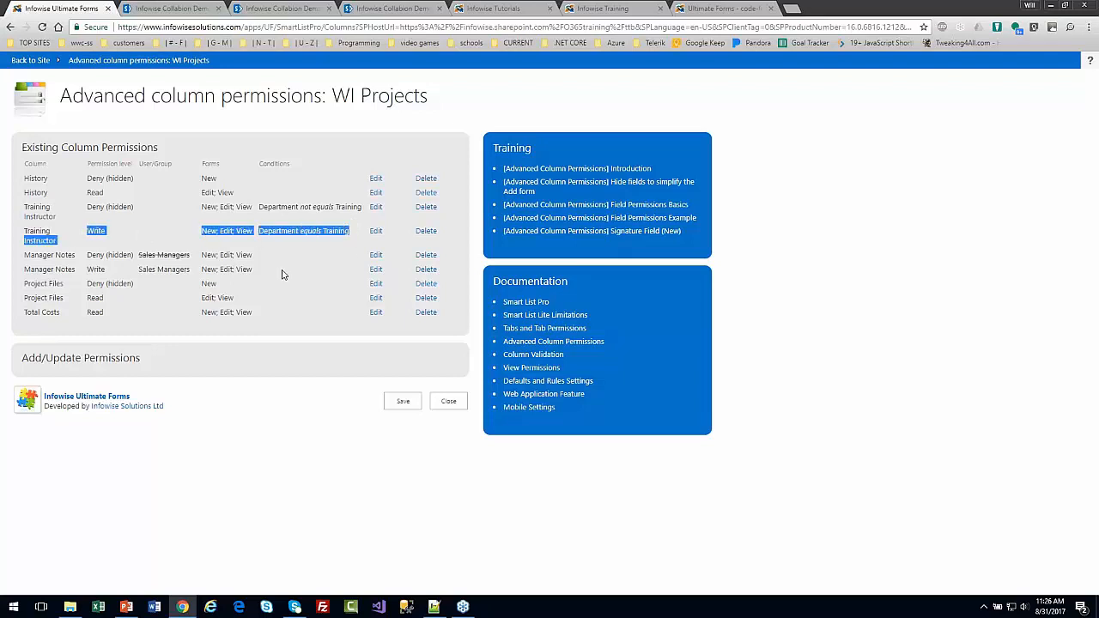
click(447, 402)
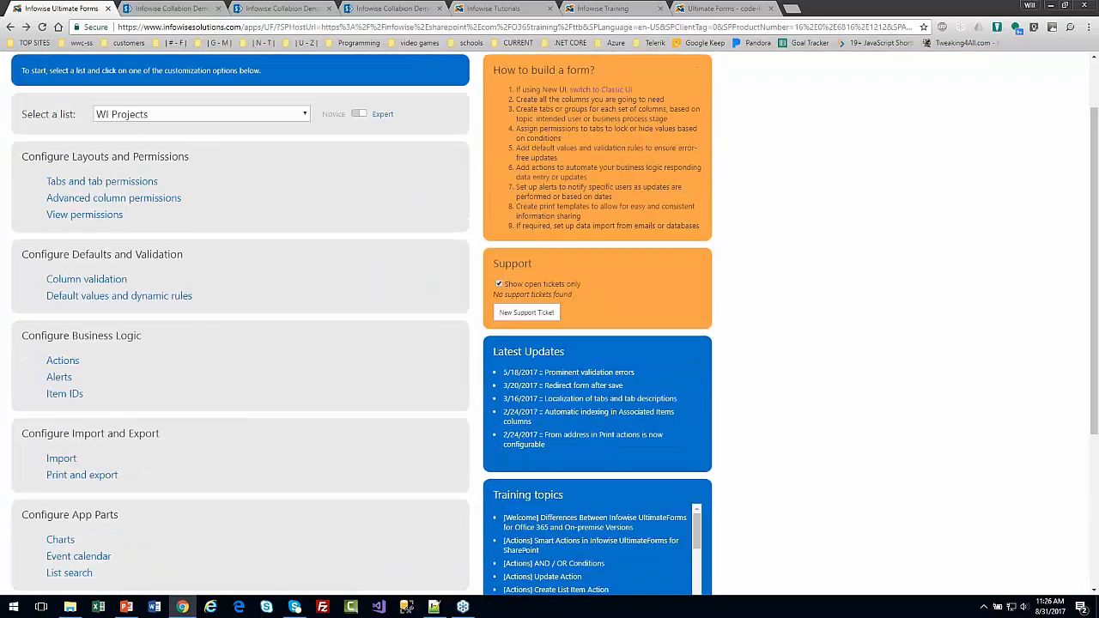
Step: Return from the Ultimate Forms design page to the site, and switch to the Infowise Collabion Demo site's project list
click(1096, 81)
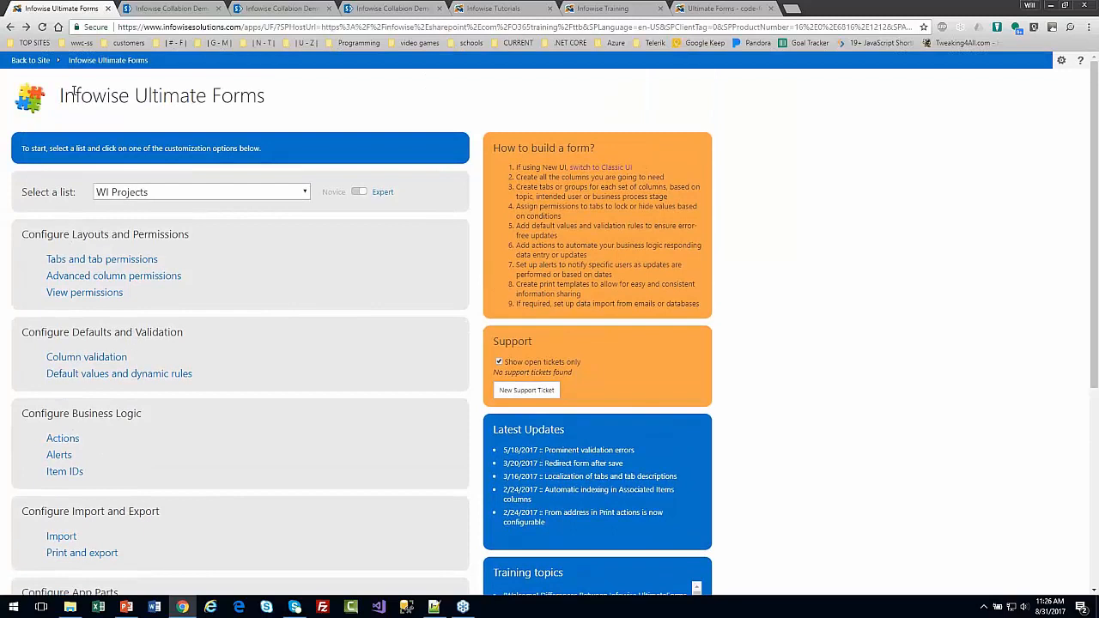
click(32, 61)
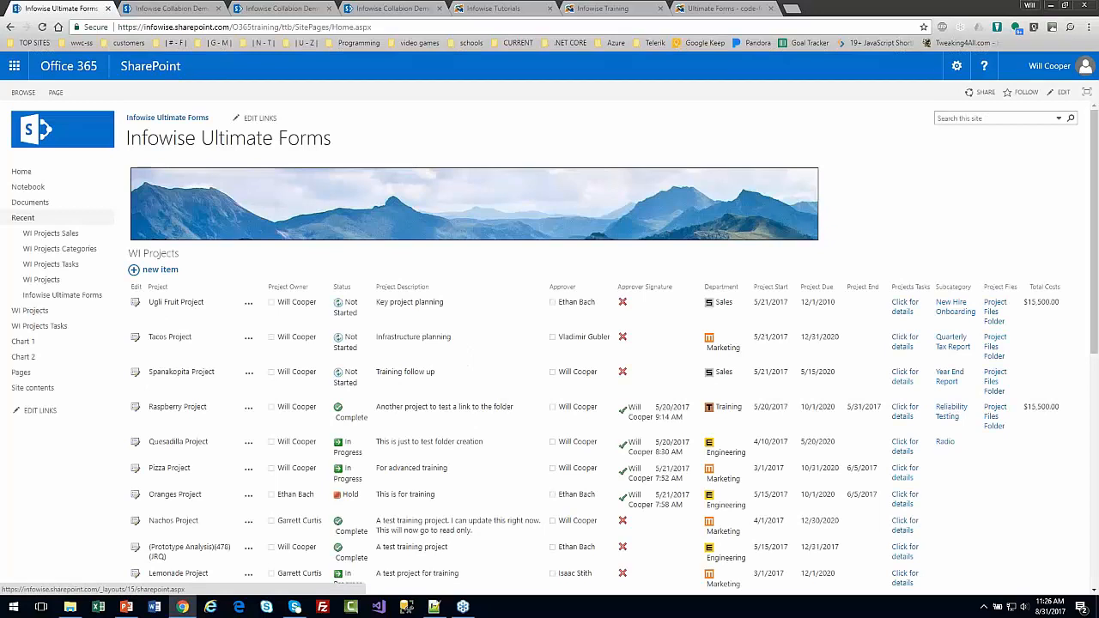
click(173, 11)
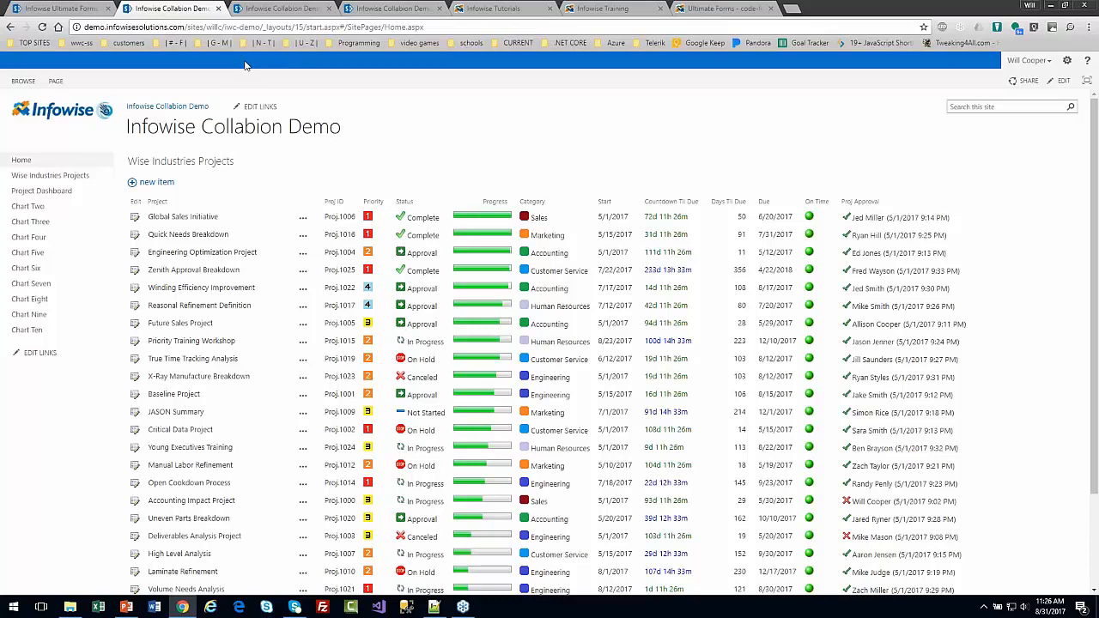
Step: View the Engineering drilldown of the Projects By Category chart on the chart-1 page, and return to the demo site's home page
click(283, 11)
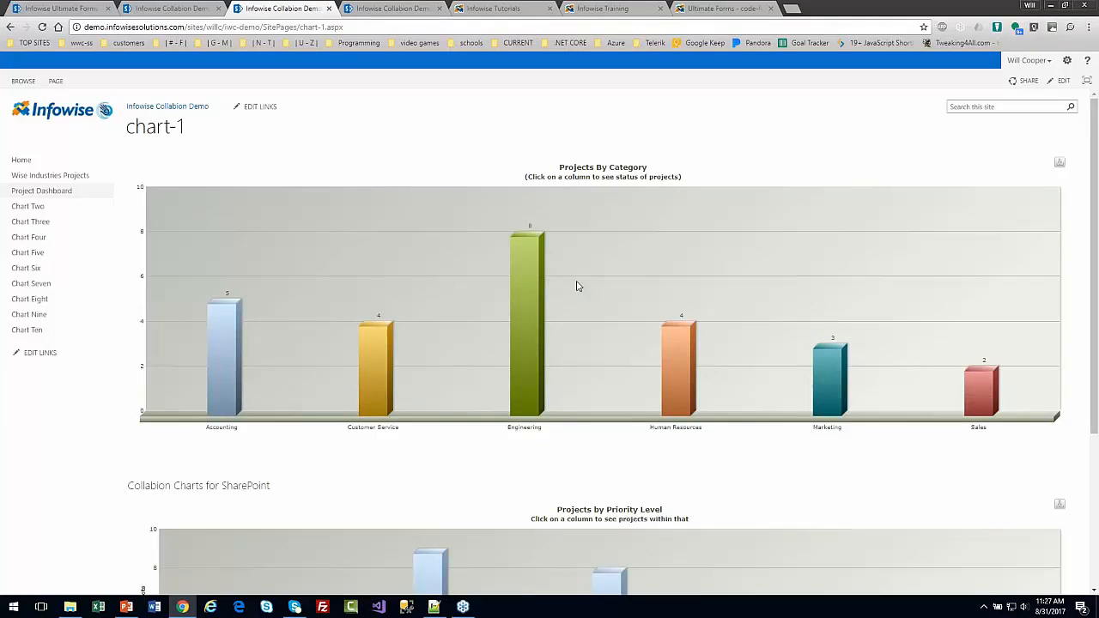
click(533, 317)
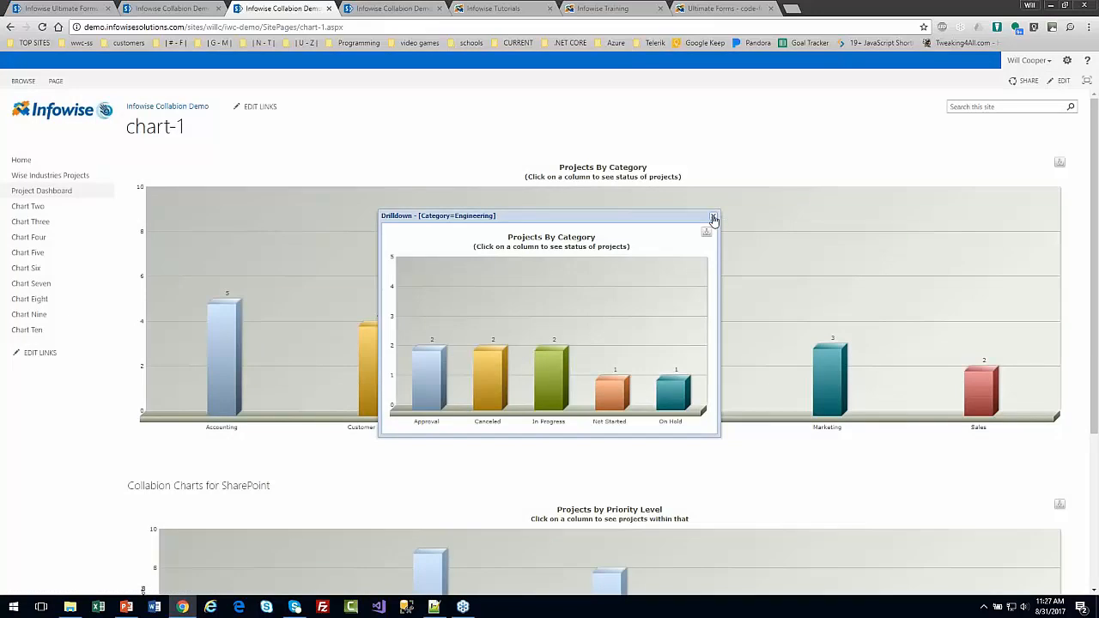
click(713, 218)
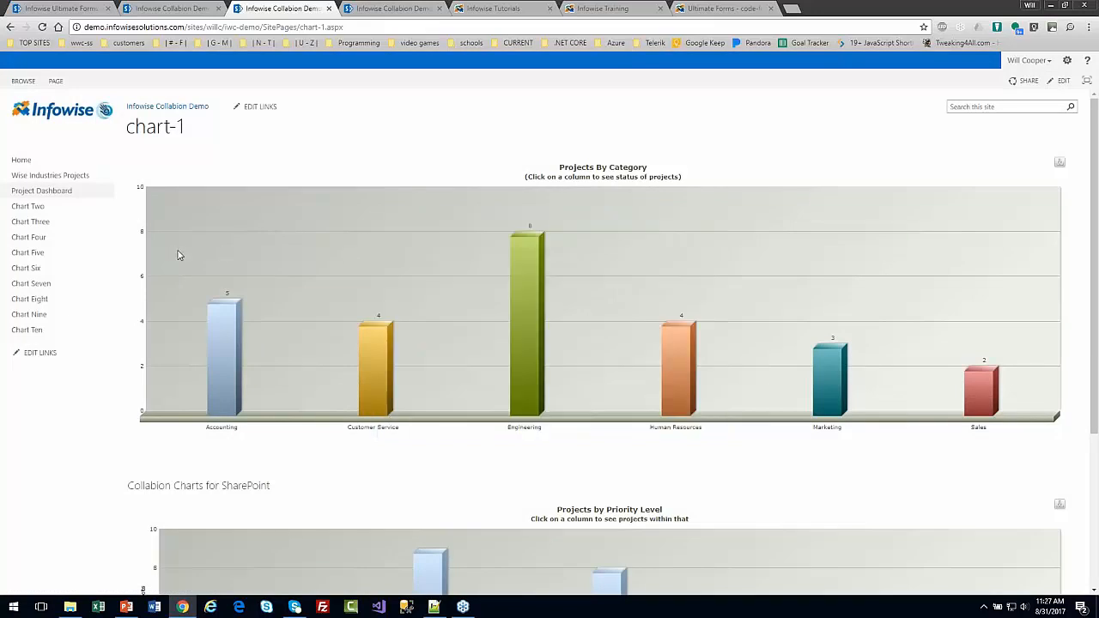
click(23, 164)
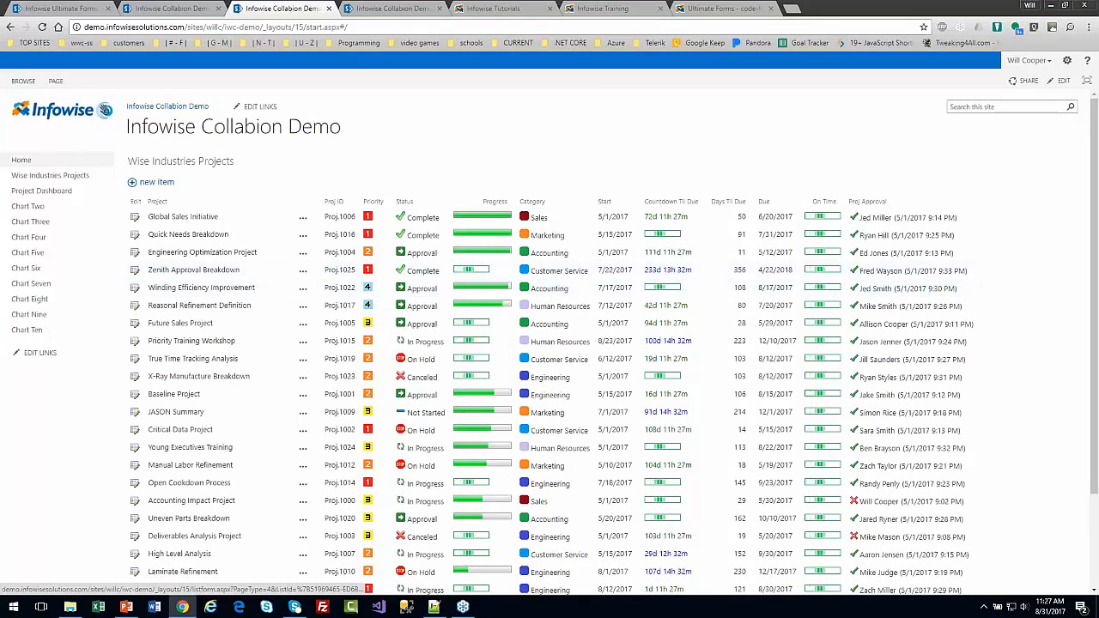
Step: View the Project Status by Category chart on the chart-9 page, and open the Global Sales Initiative project for editing from the home page
click(397, 10)
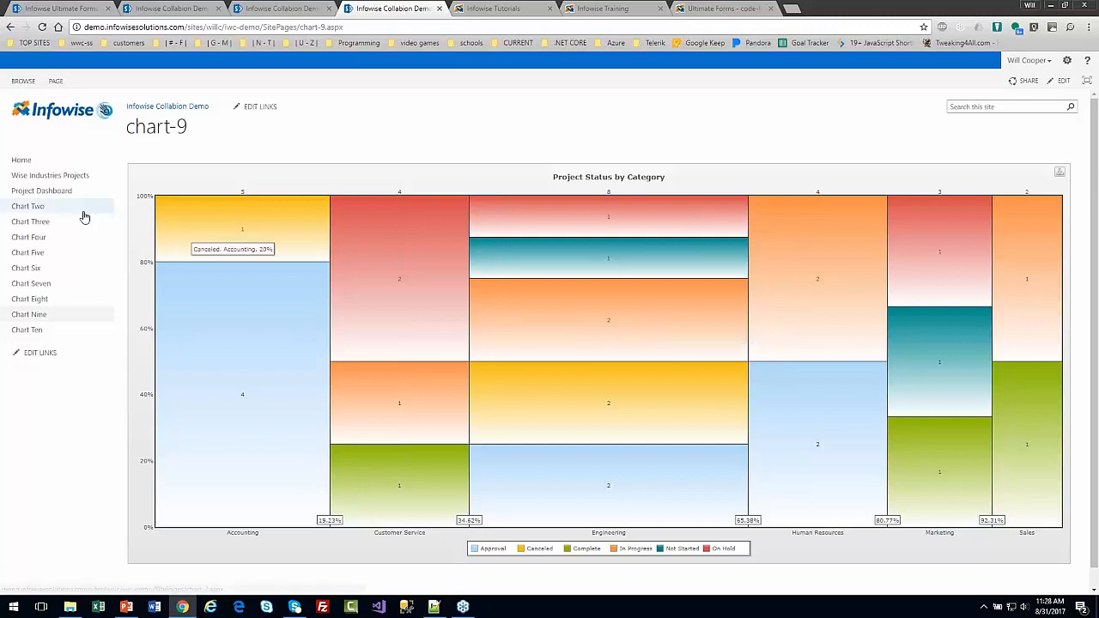
click(21, 161)
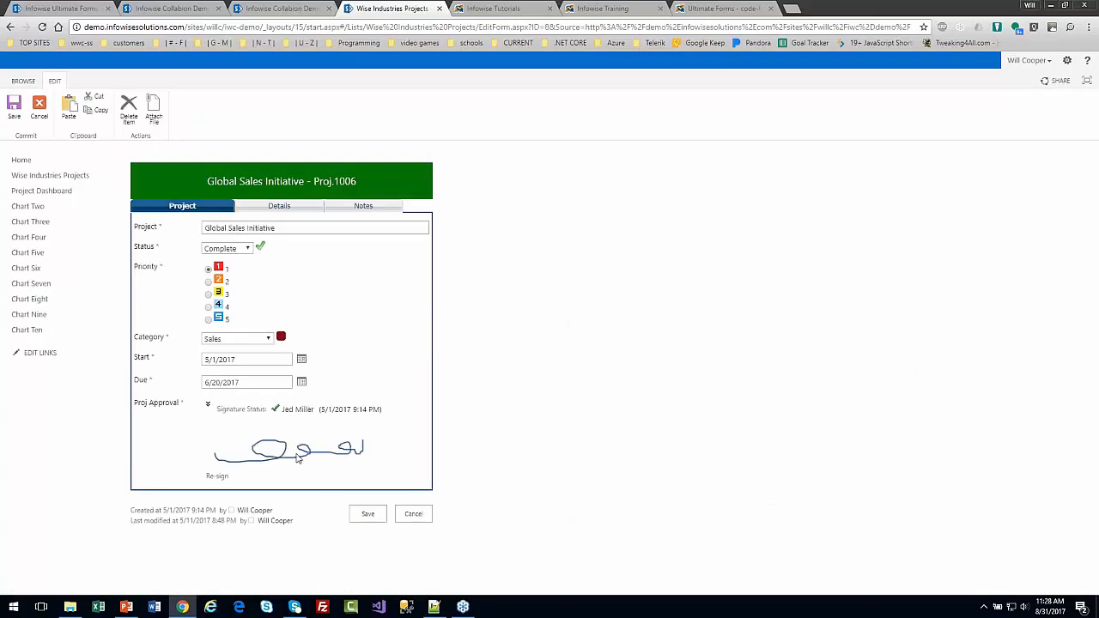
Step: Set the Global Sales Initiative project's priority to 3, its status to Canceled and its category to Customer Service
click(208, 294)
click(248, 250)
click(243, 303)
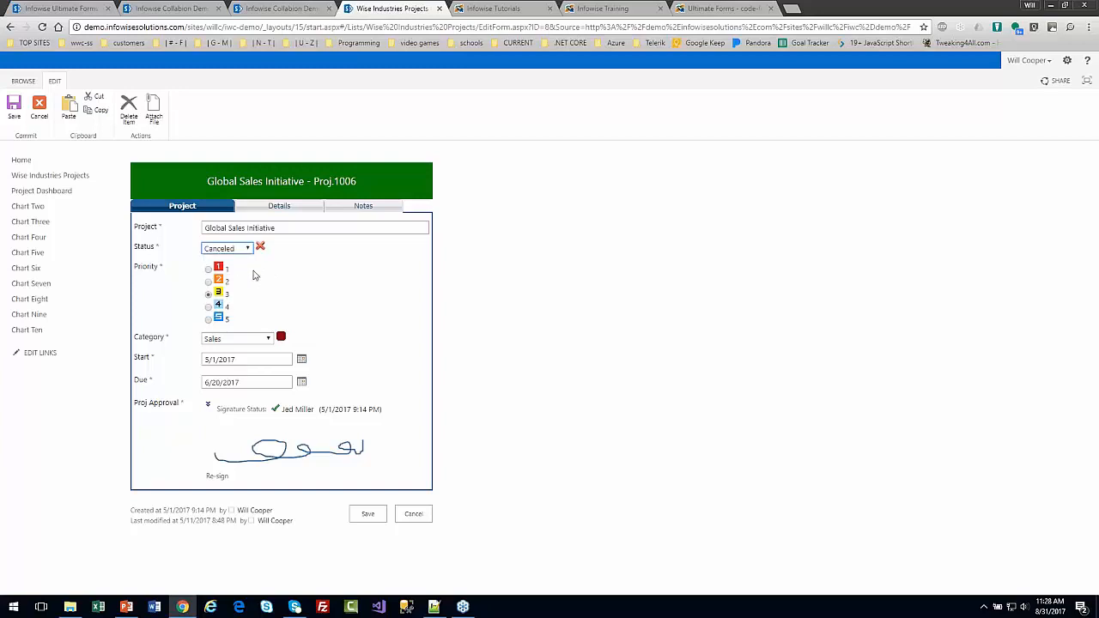
click(269, 341)
click(257, 402)
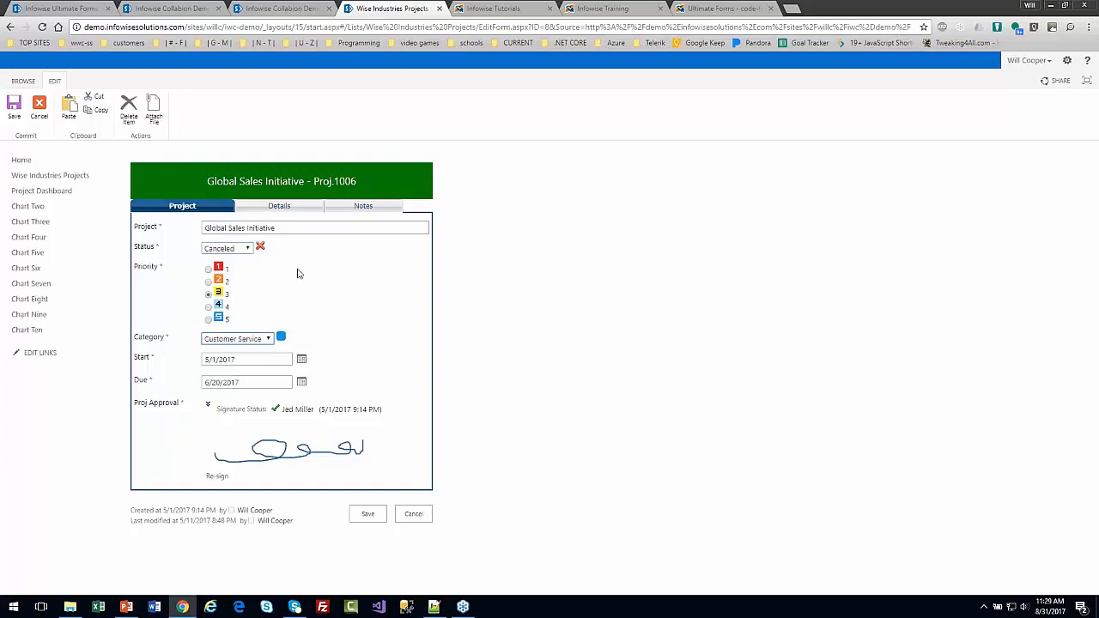
Step: Review the Global Sales Initiative form's title and the progress, project tasks and project documents in its Details section
drag(362, 183, 193, 191)
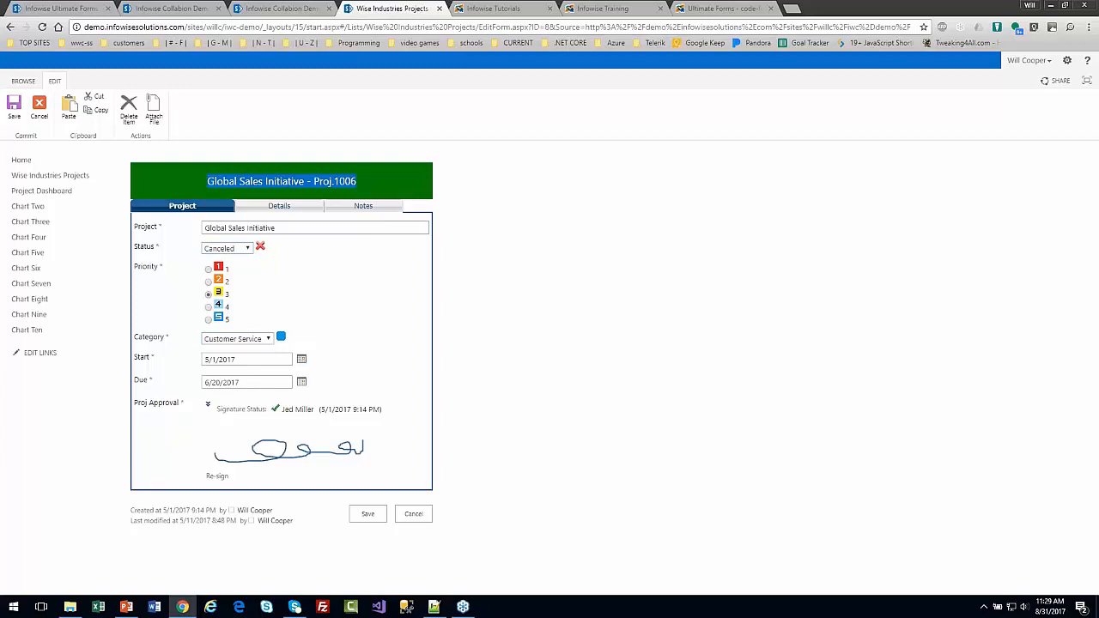
click(277, 208)
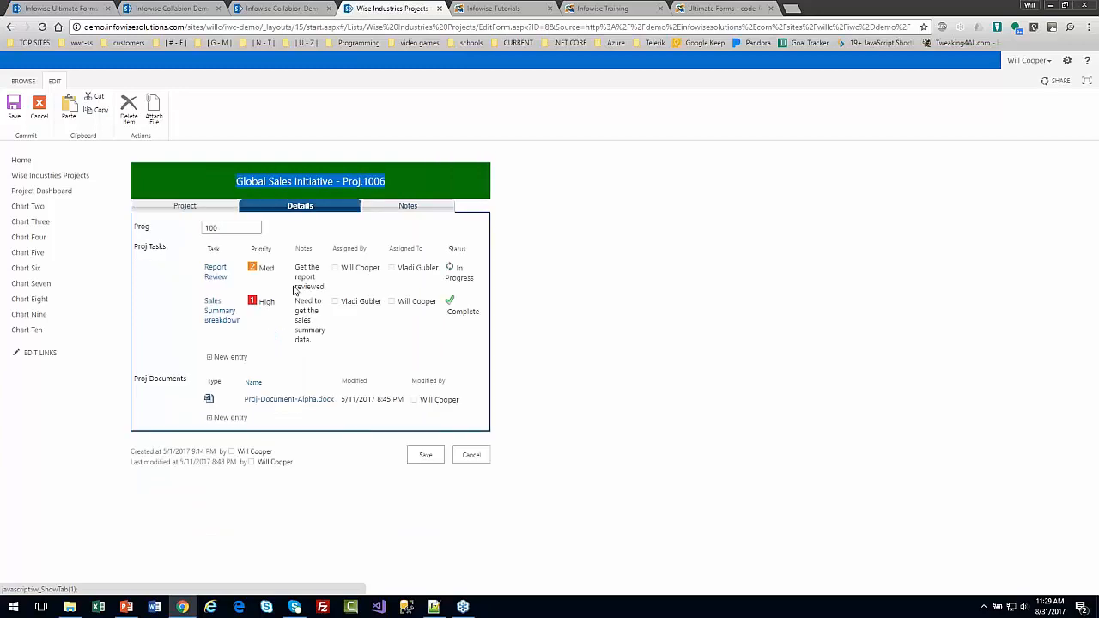
drag(165, 248, 134, 224)
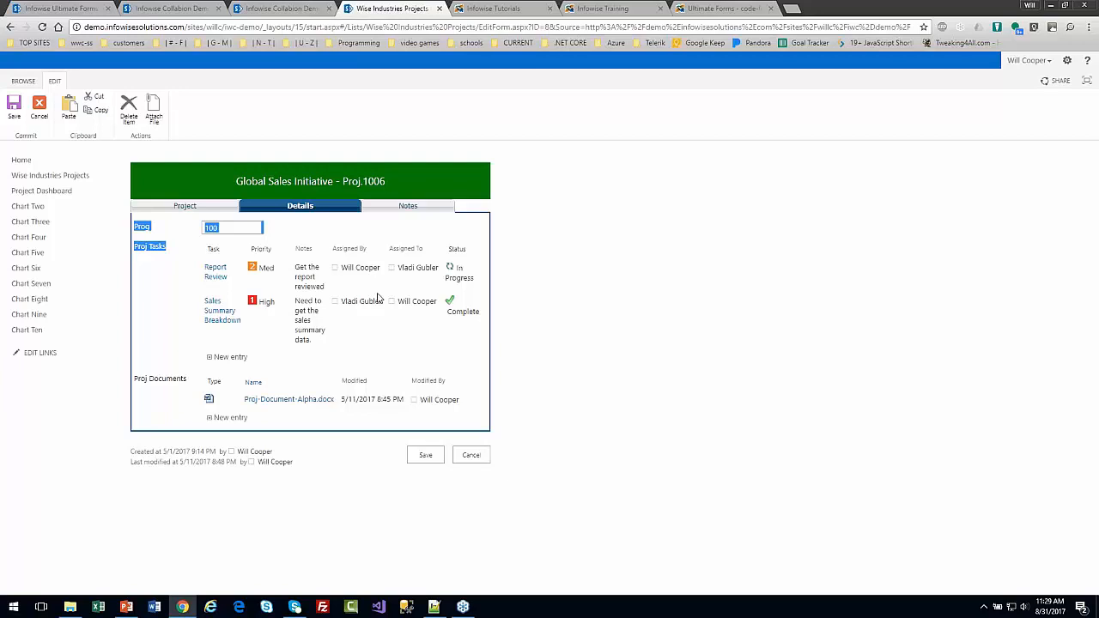
click(556, 296)
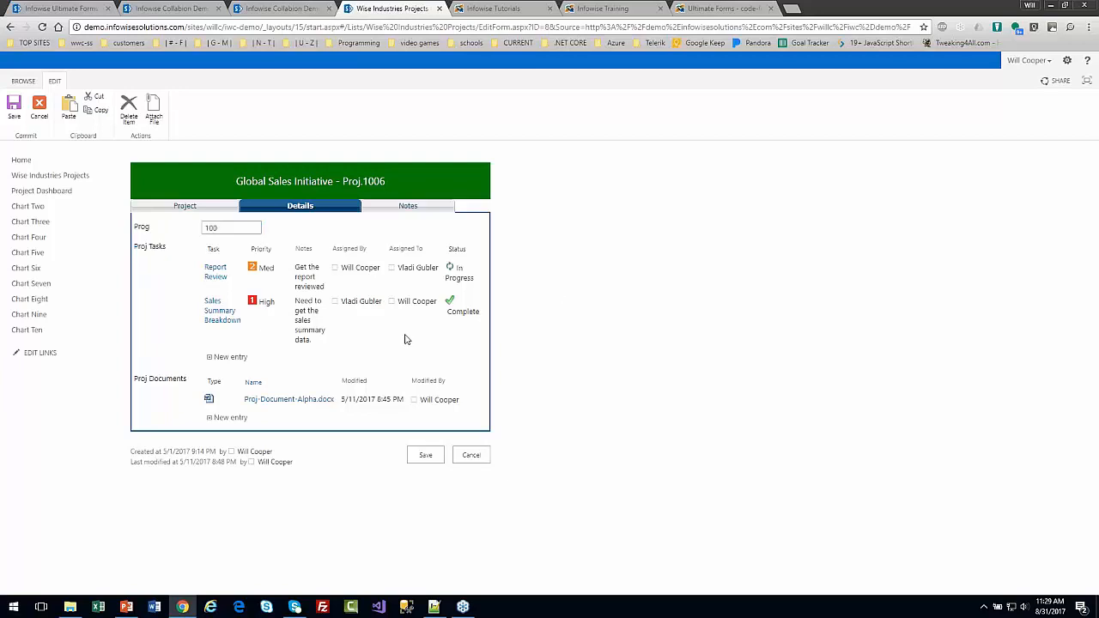
drag(206, 272, 485, 347)
click(534, 321)
drag(189, 381, 139, 380)
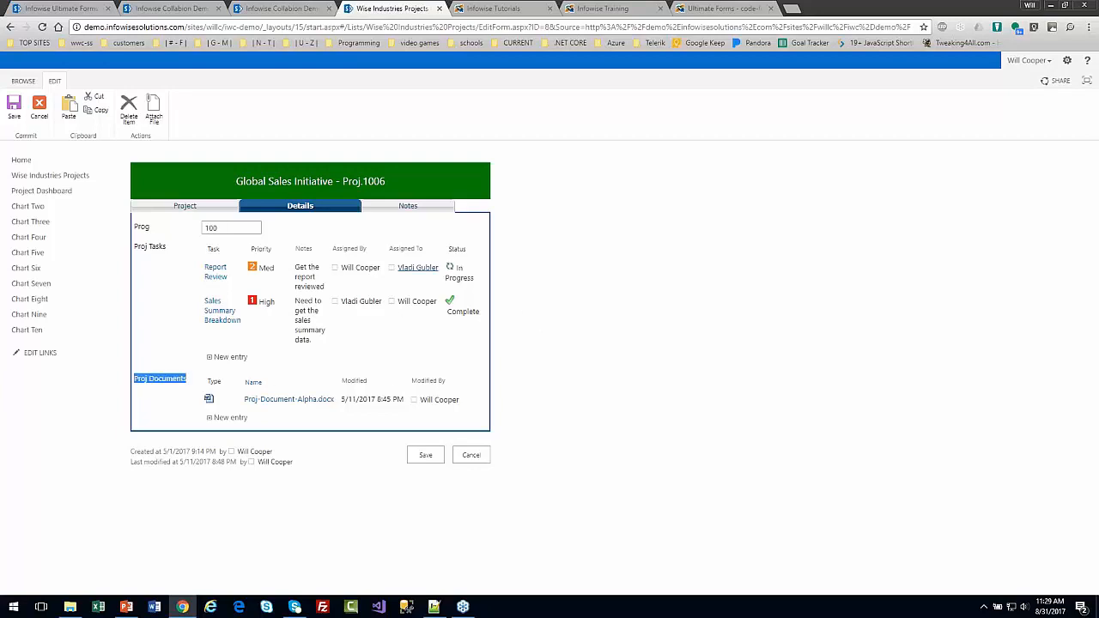
Step: View the project form's Notes section, and close the form without saving the edits
click(407, 206)
click(176, 206)
click(415, 518)
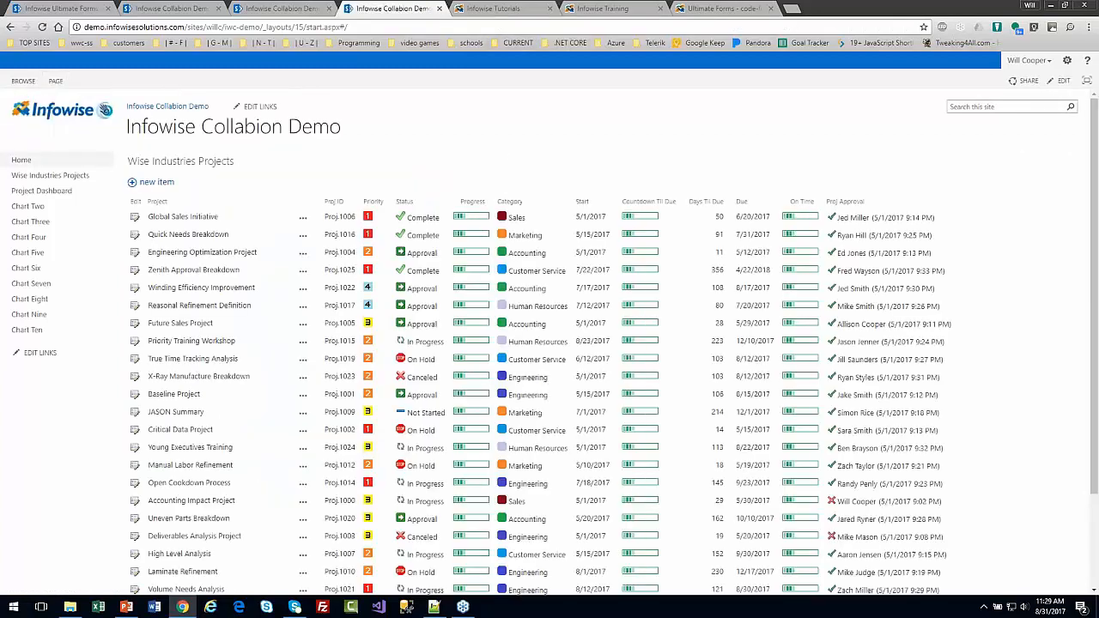
Step: Browse the topics on the Infowise Tutorials page down the page and back up to the Actions and Alerts lists
click(497, 8)
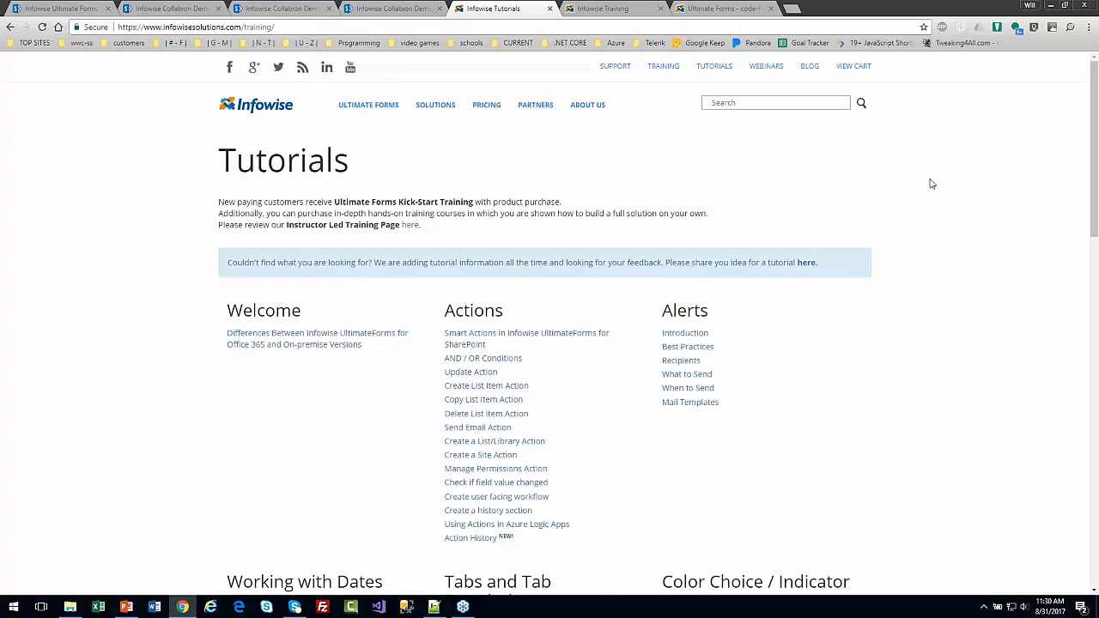
drag(1094, 157, 1096, 462)
drag(1094, 487, 1072, 168)
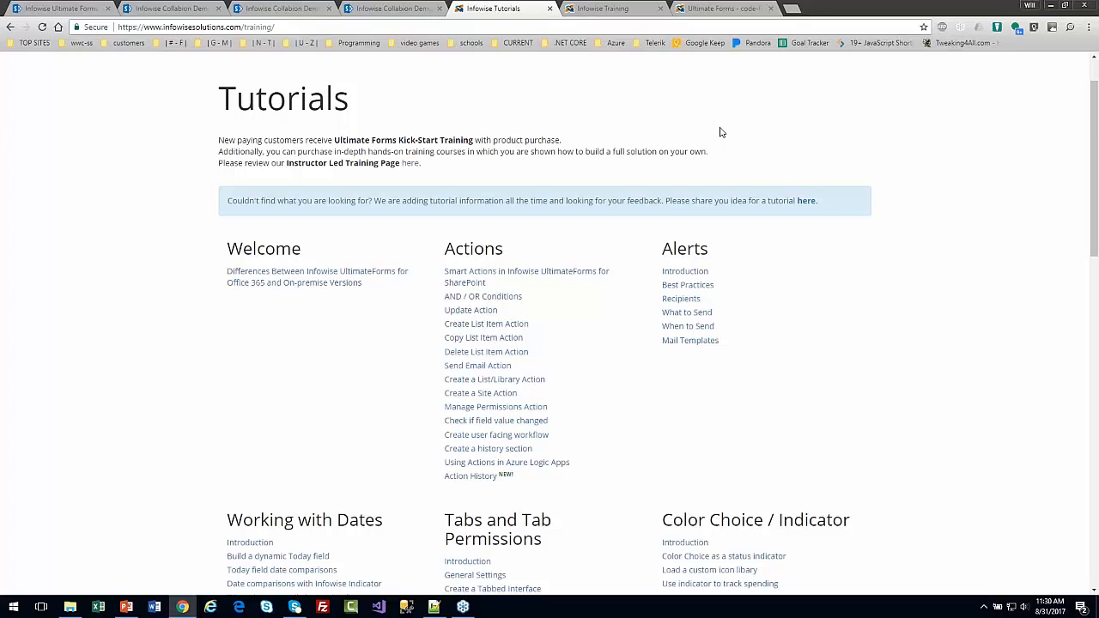
Step: View the Ultimate Forms Instructor-Led Training page, and open the Office 365 version of the Ultimate Forms product page
click(620, 12)
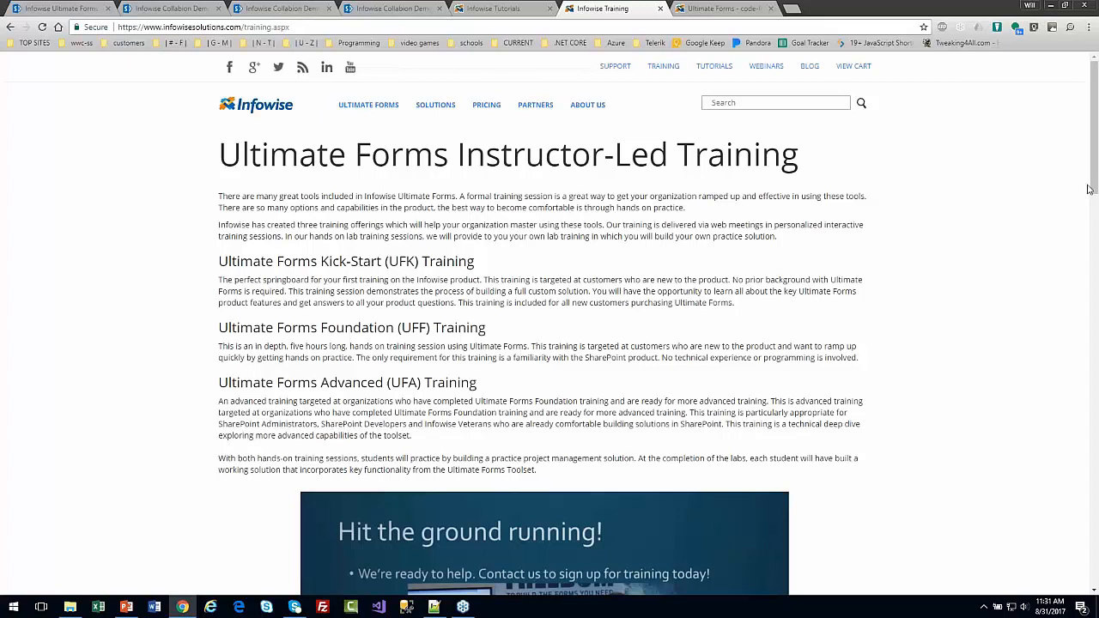
mouse_move(1095, 187)
mouse_down()
mouse_move(1094, 304)
mouse_move(1095, 180)
mouse_up()
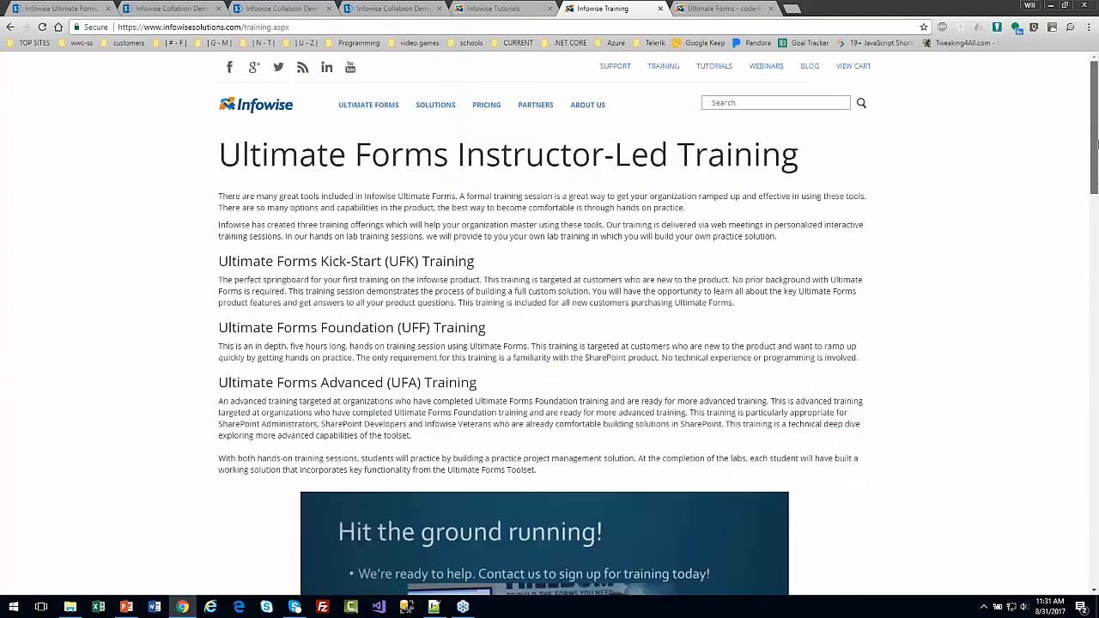
click(725, 9)
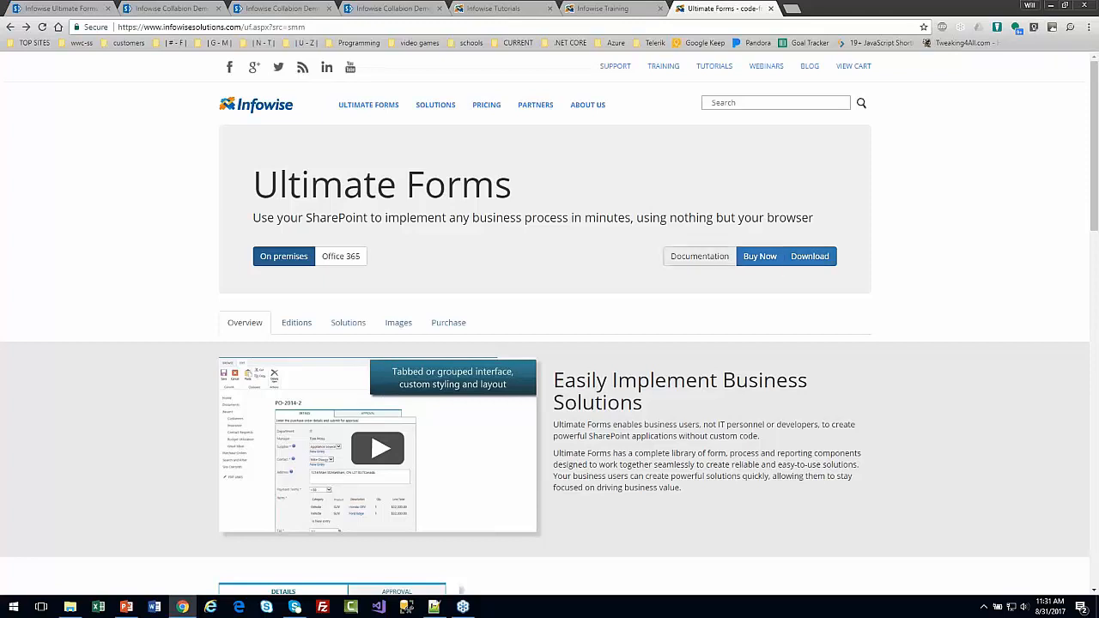
click(343, 256)
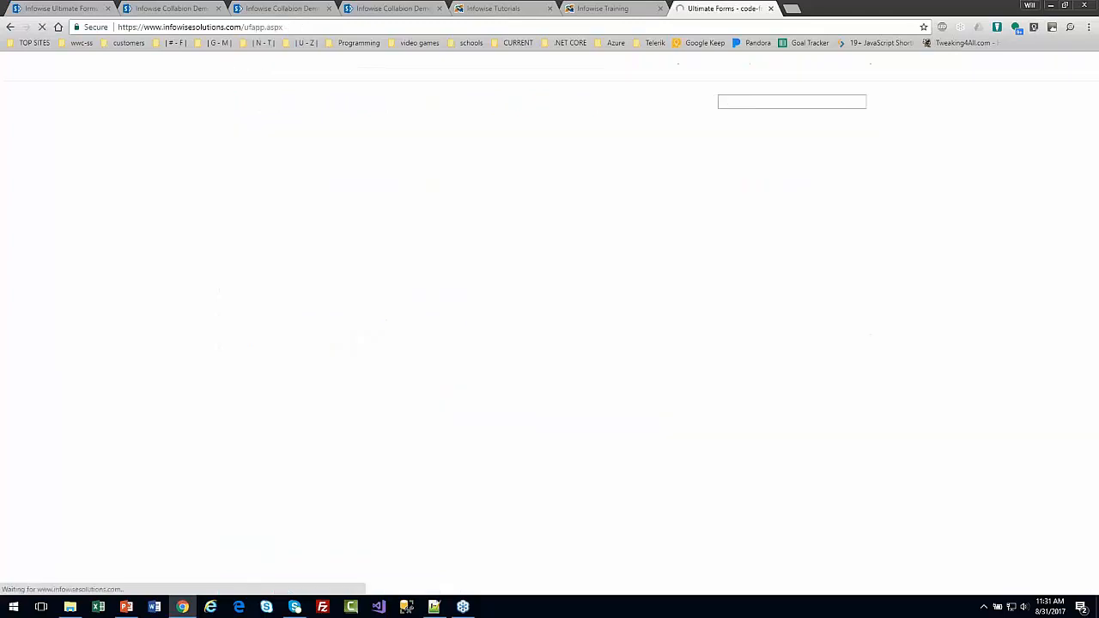